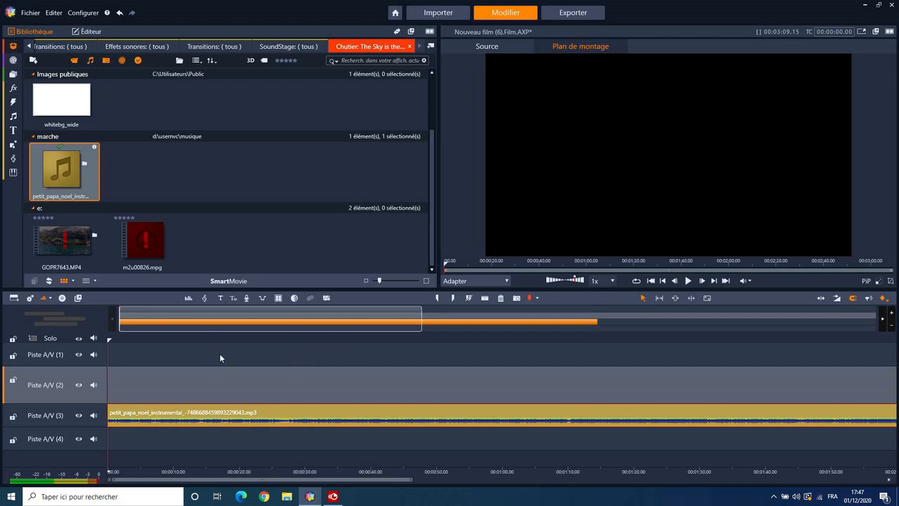
Step: Create a new title and replace its placeholder text with "Virus Covid 19"
click(220, 297)
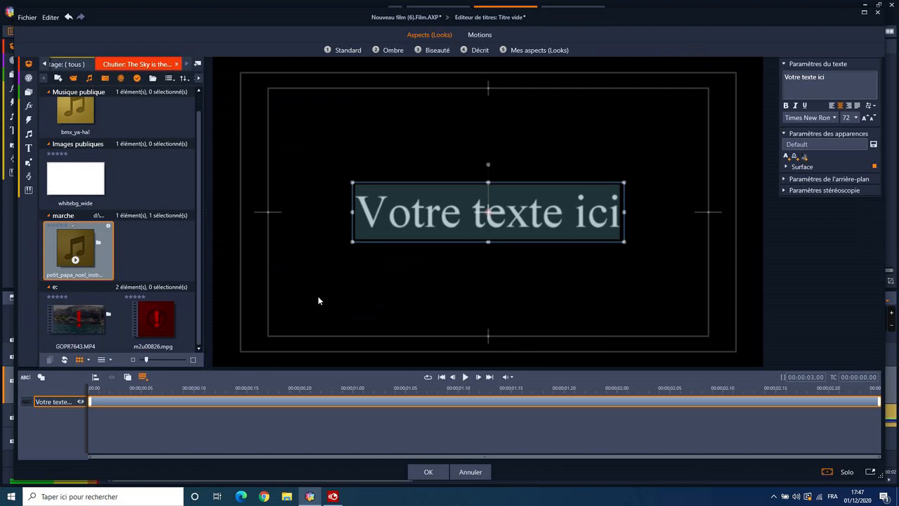
key(Caps_Lock)
text(V)
key(Caps_Lock)
text(i)
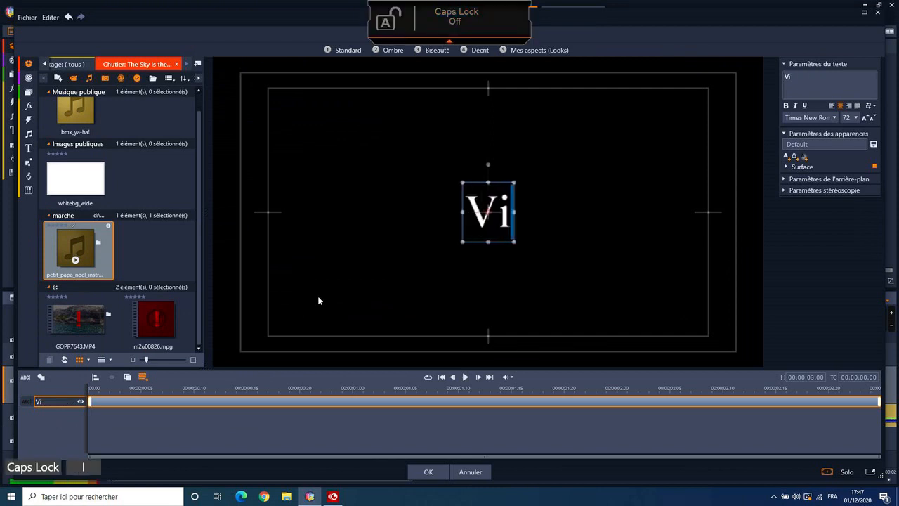
text(rus)
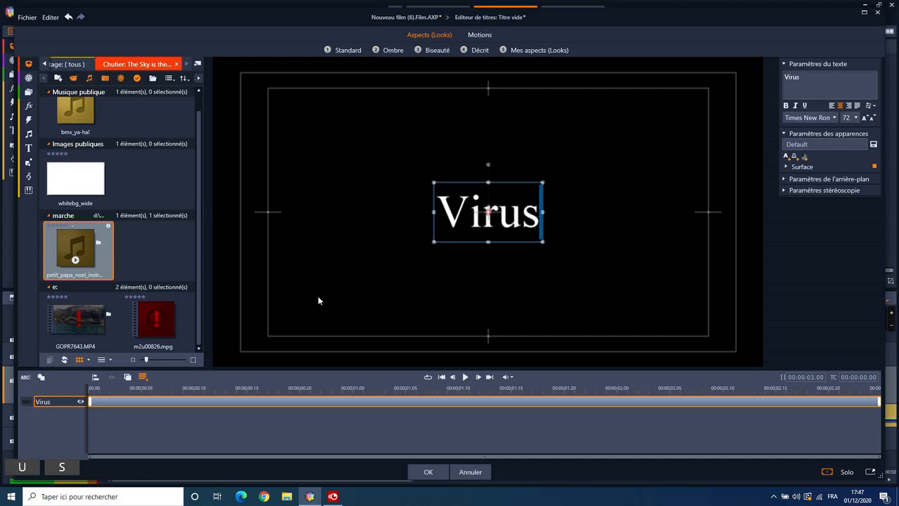
key(Caps_Lock)
text(C)
key(Caps_Lock)
text(ovid)
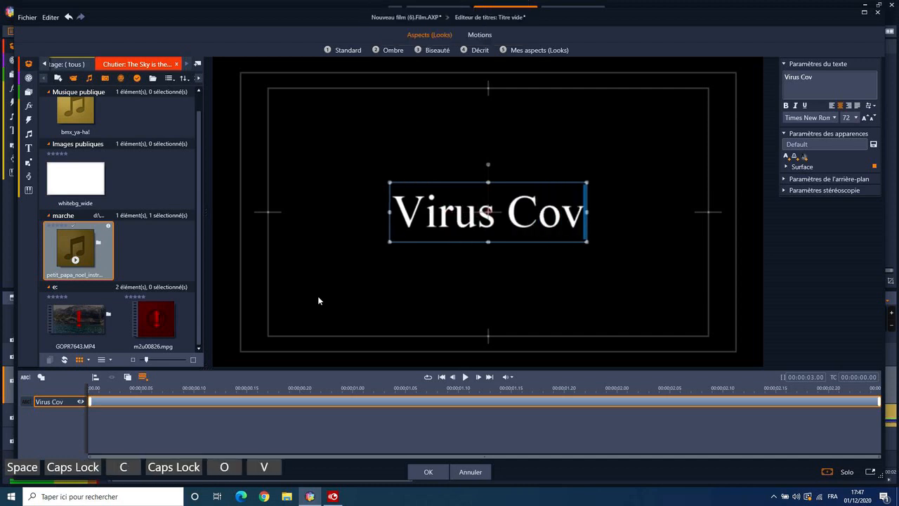
text( 19)
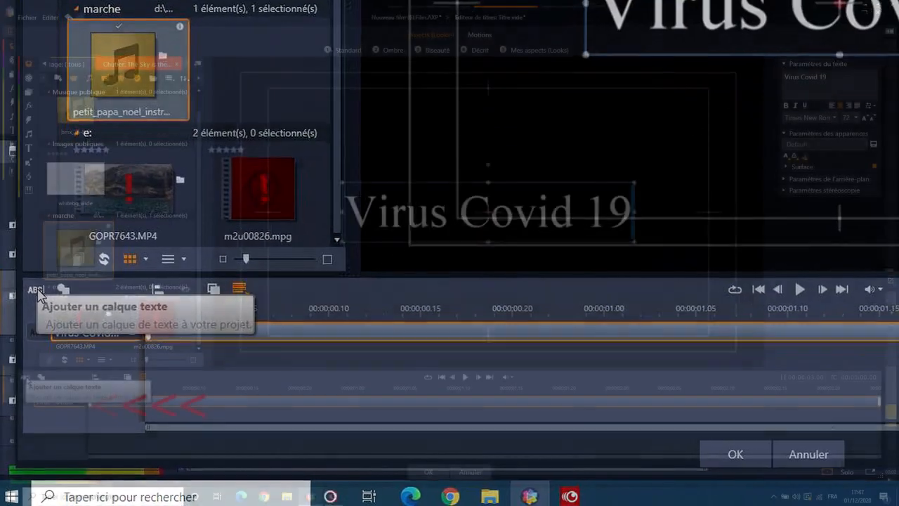
Step: Add a second text layer to the title and place it beneath the "Virus Covid 19" layer
click(30, 337)
double_click(55, 403)
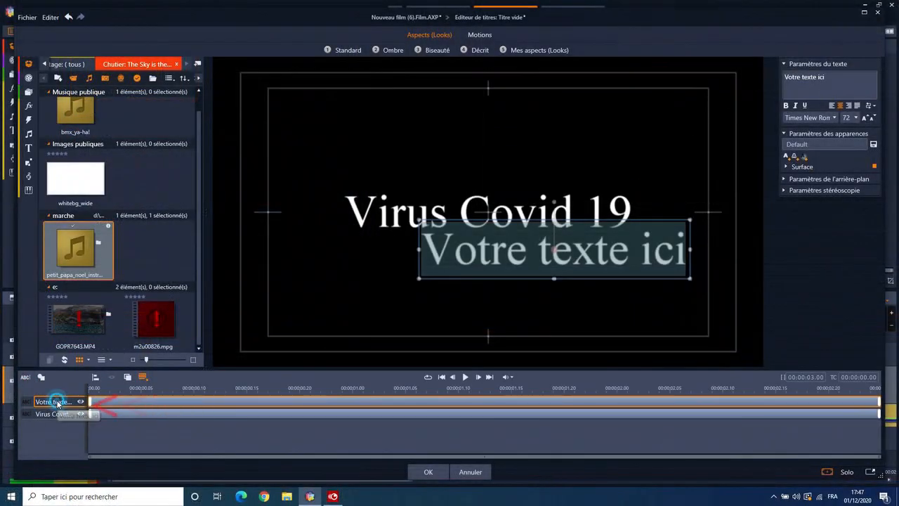
drag(56, 415, 56, 417)
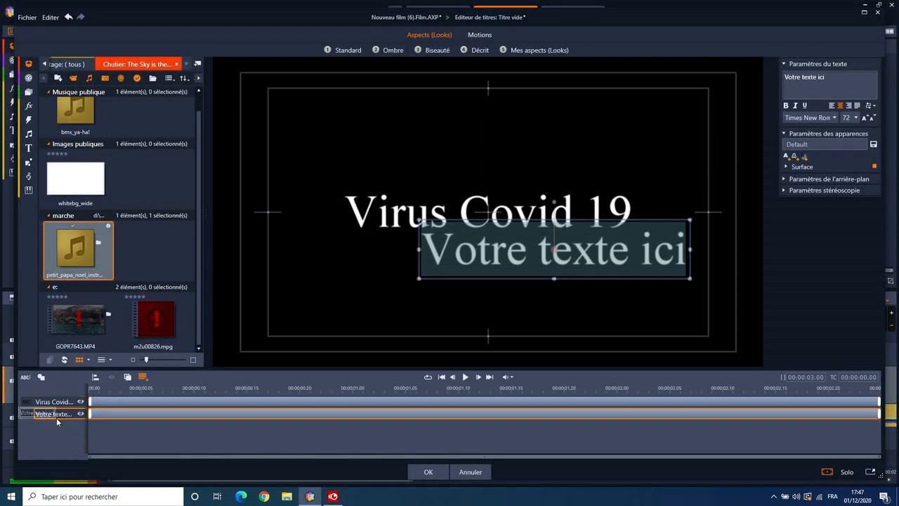
Step: Replace the second layer's placeholder text with "venu de chine ou d'ailleurs"
click(211, 411)
drag(827, 78, 753, 82)
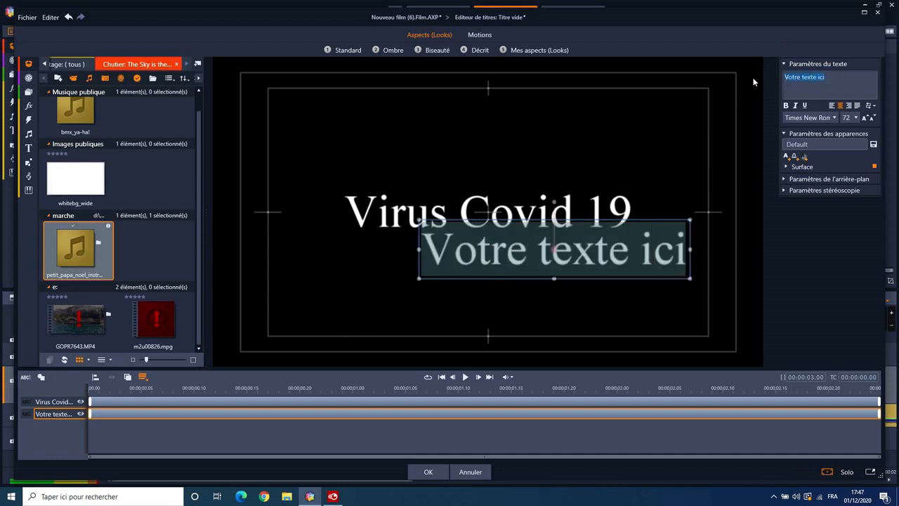
text(venu de chine)
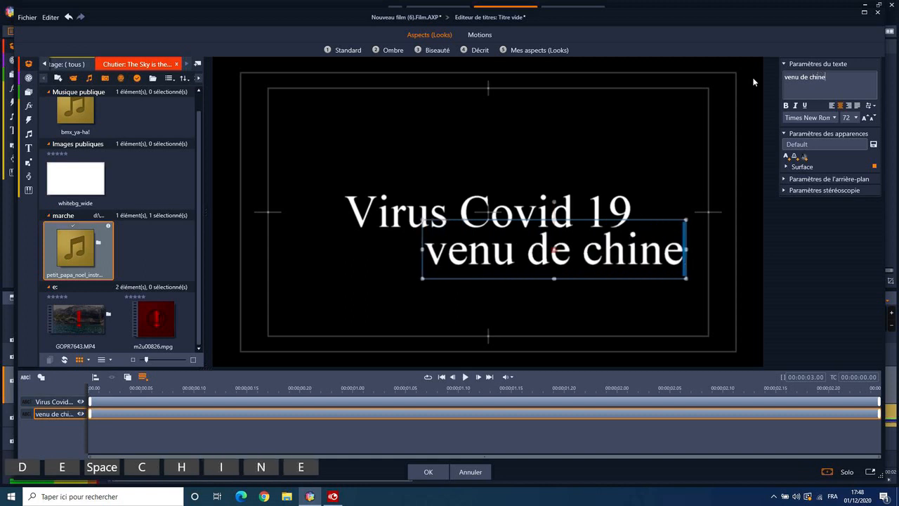
text( ou d')
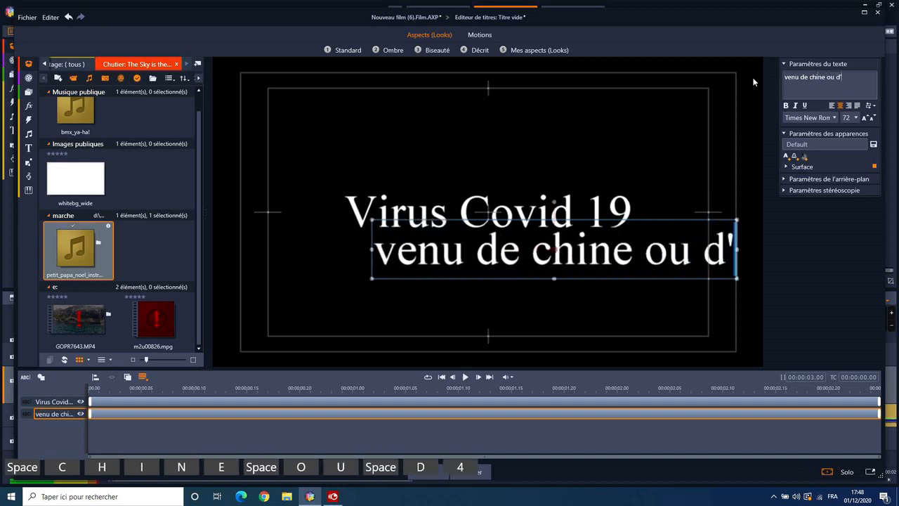
text(aille)
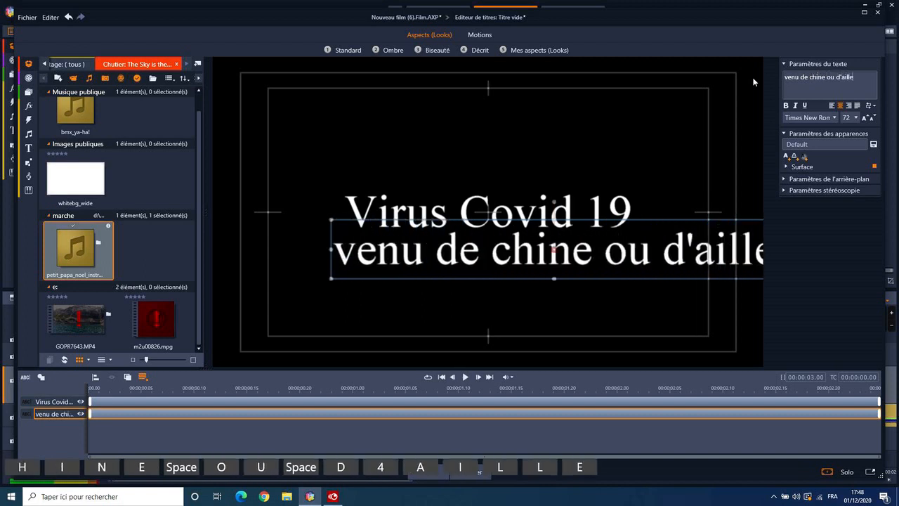
text(urs)
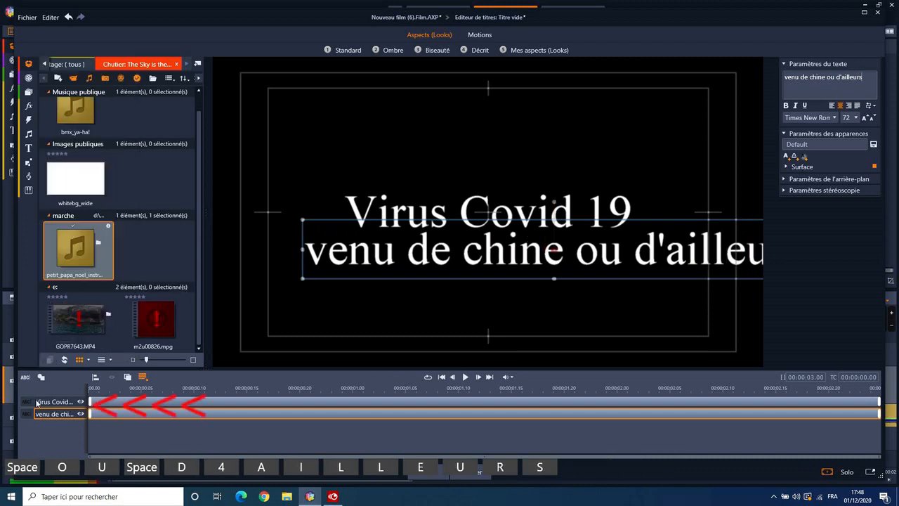
Step: Add a third text layer and place it beneath the two existing layers
click(25, 377)
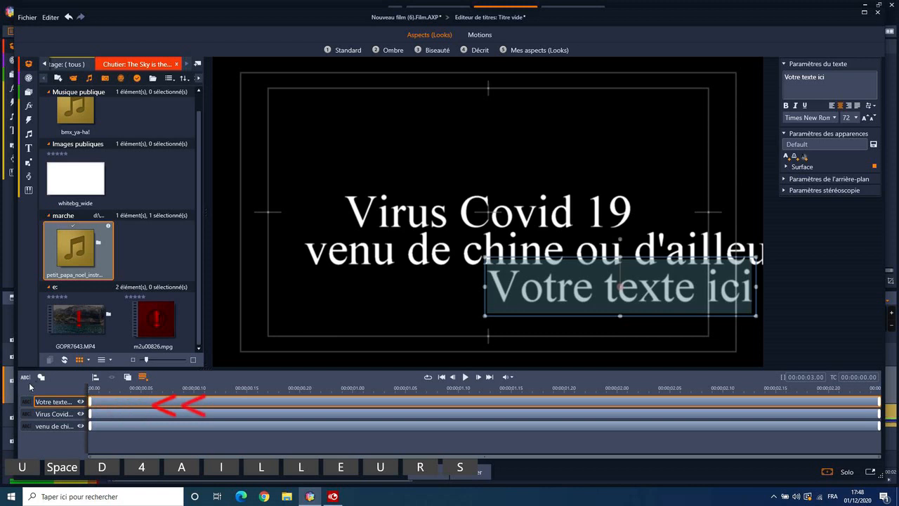
drag(56, 402, 59, 432)
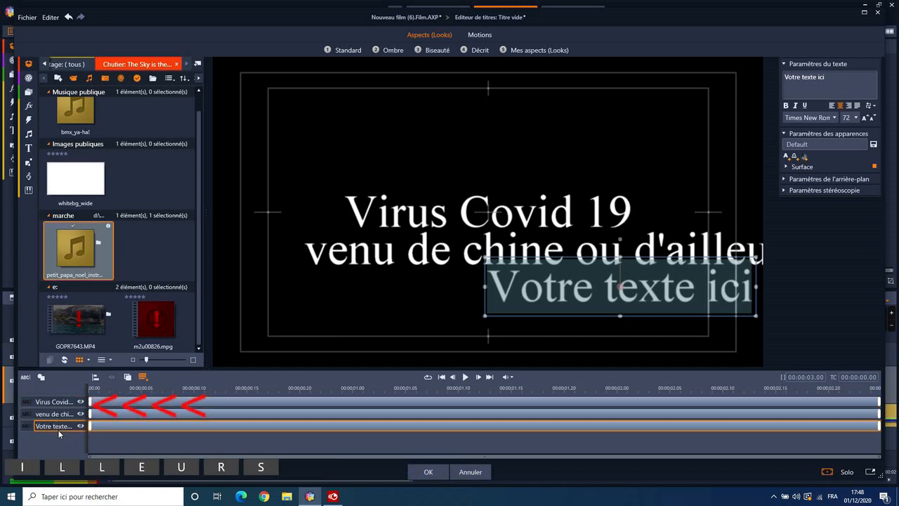
Step: Replace the third layer's placeholder text with "humain, chauve-souris, pangolin"
click(629, 308)
drag(831, 78, 781, 78)
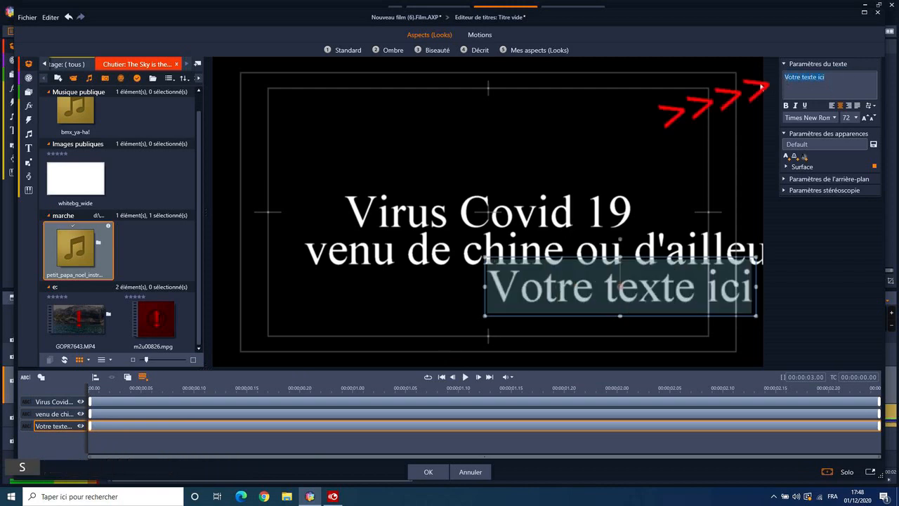
text(humai)
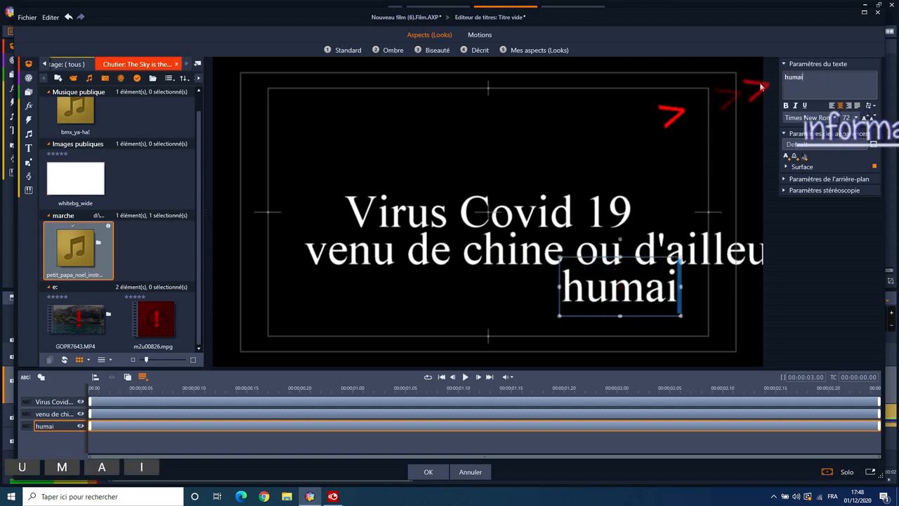
text(n, )
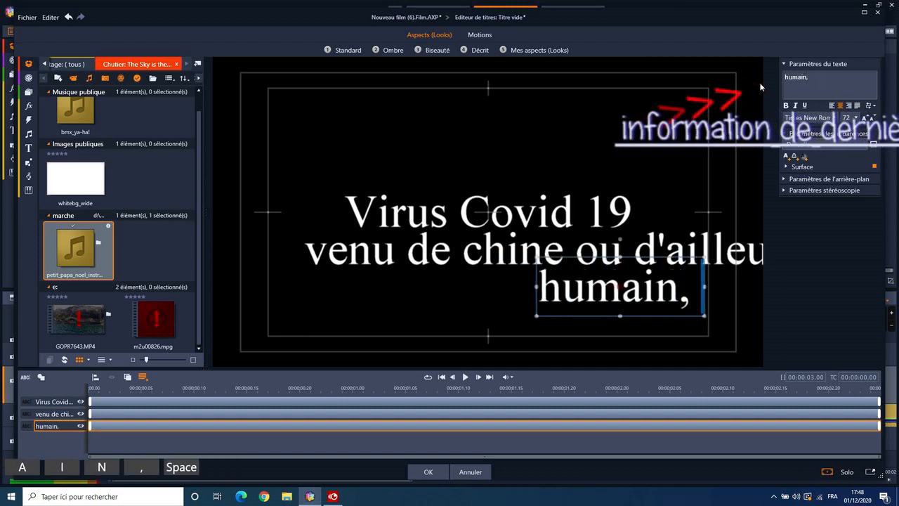
text(chau)
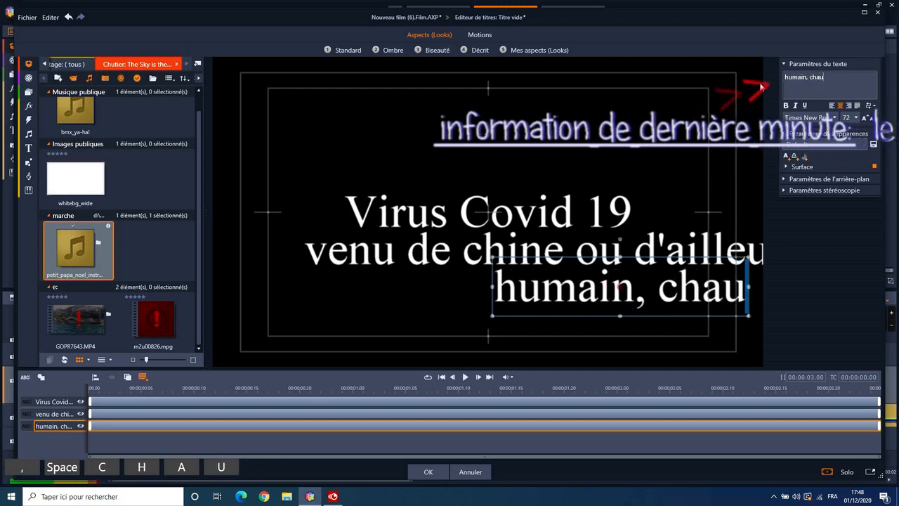
text(ve-s)
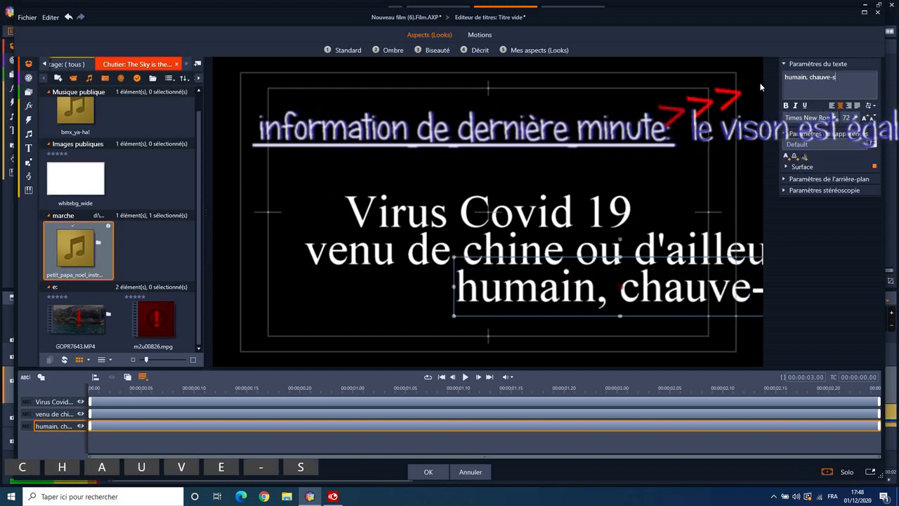
text(ouris)
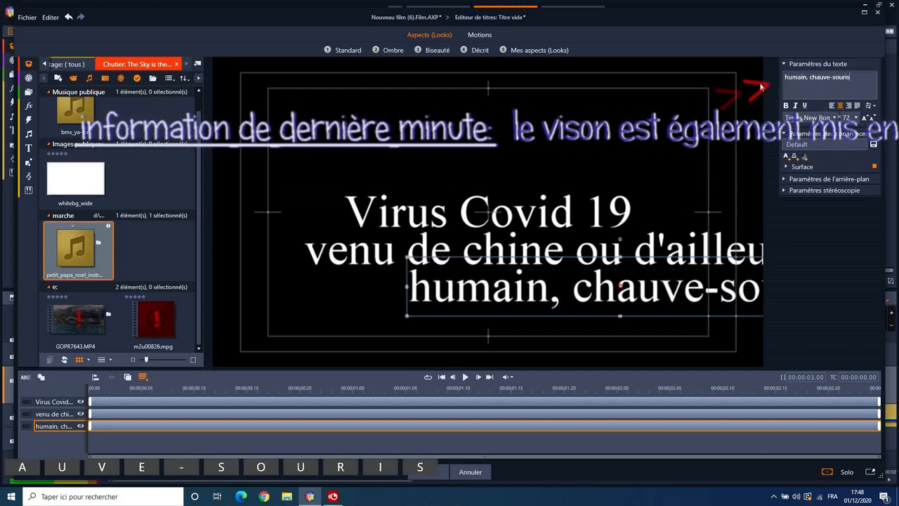
text(, pan)
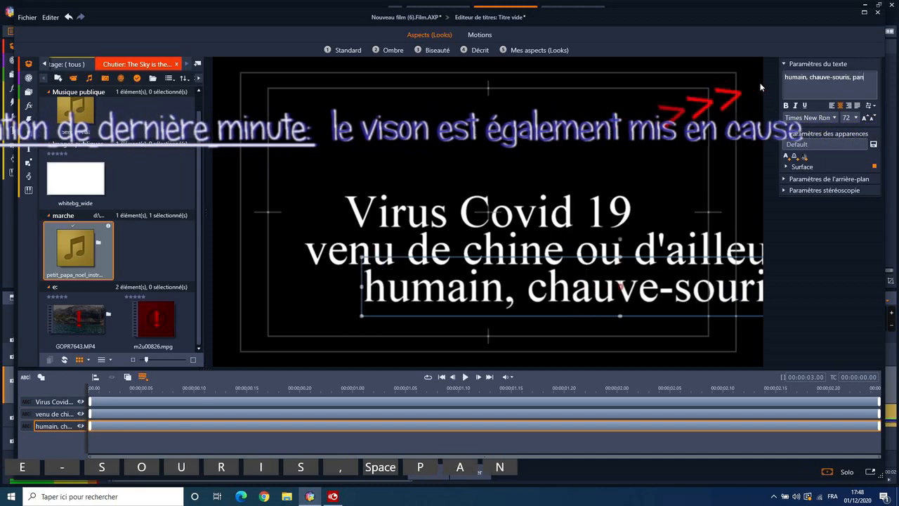
text(golin)
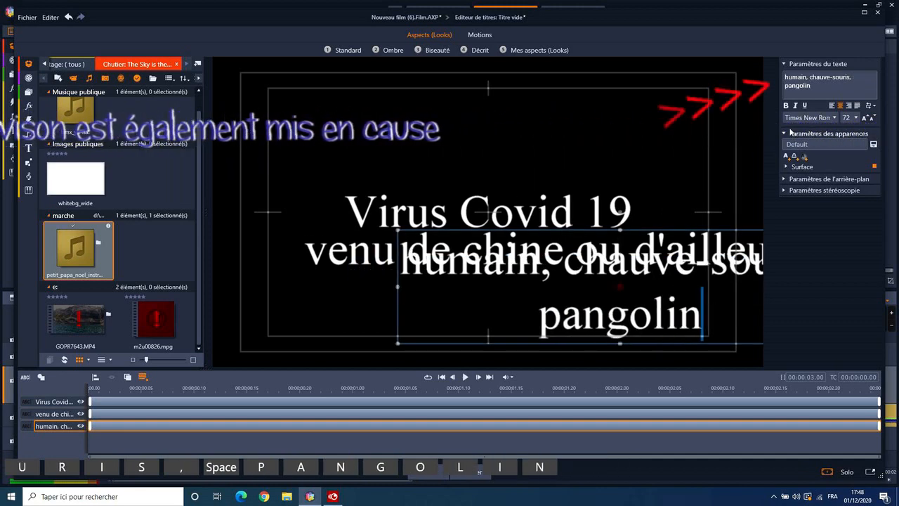
Step: Set the font size to 48 and add a fourth text layer at the end of the layer stack
click(874, 120)
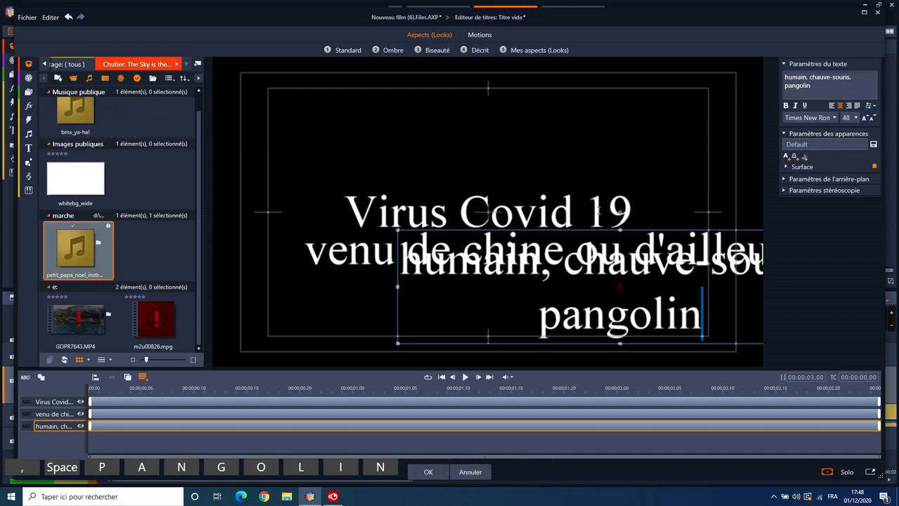
click(24, 377)
drag(50, 427, 54, 441)
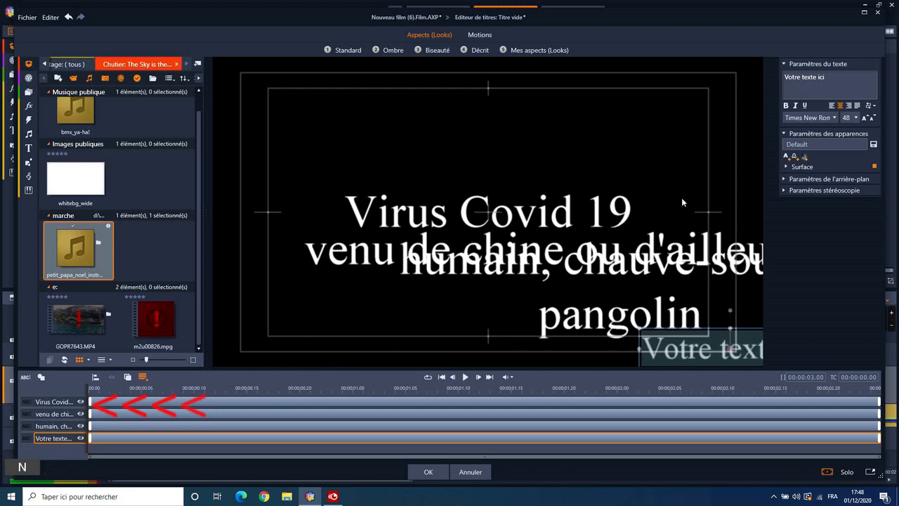
Step: Replace the fourth layer's placeholder text with "ne vient pas te fourrer dans mon nez"
drag(829, 77, 778, 77)
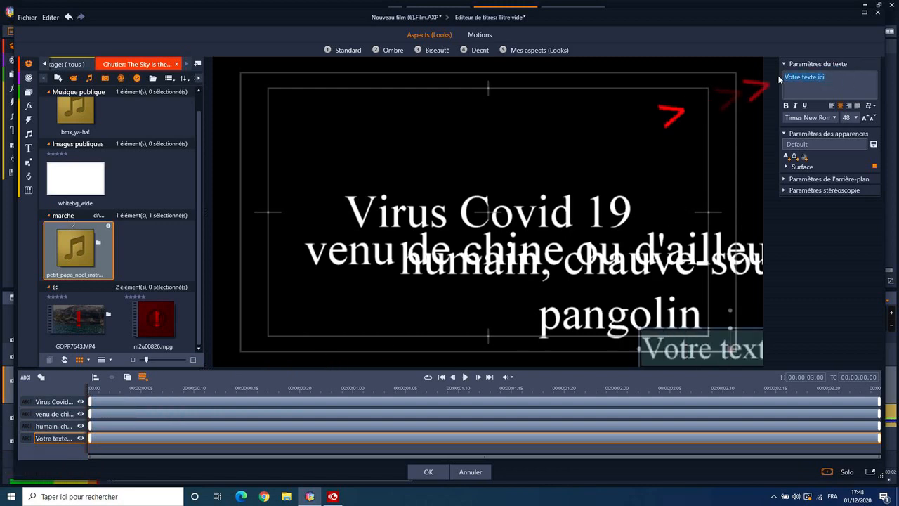
text(ne vien)
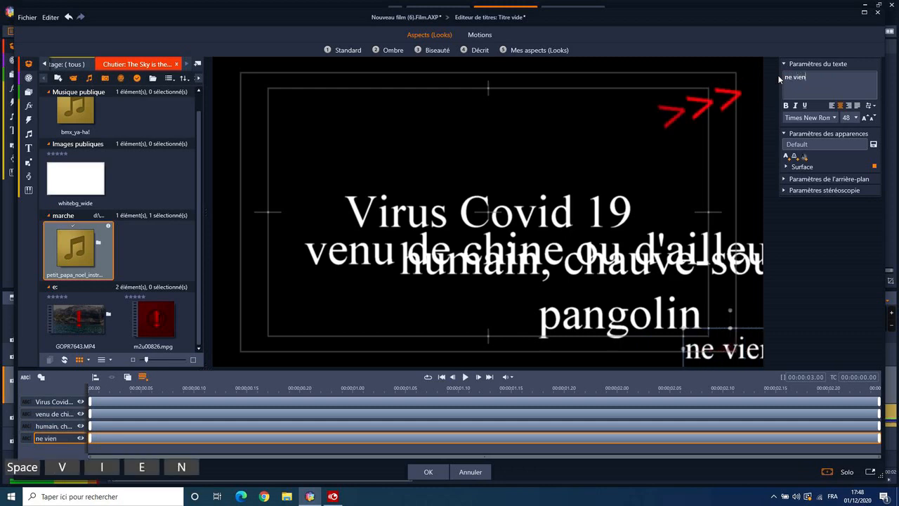
text(t pas )
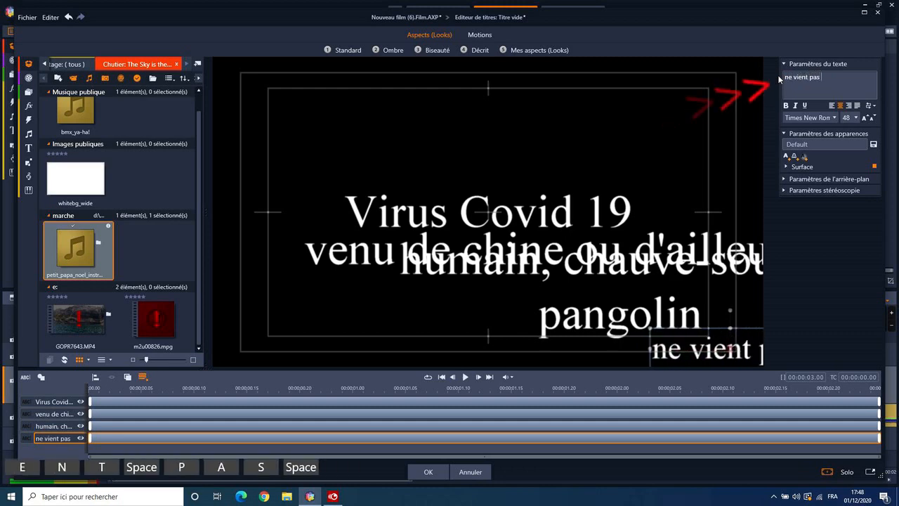
text(te )
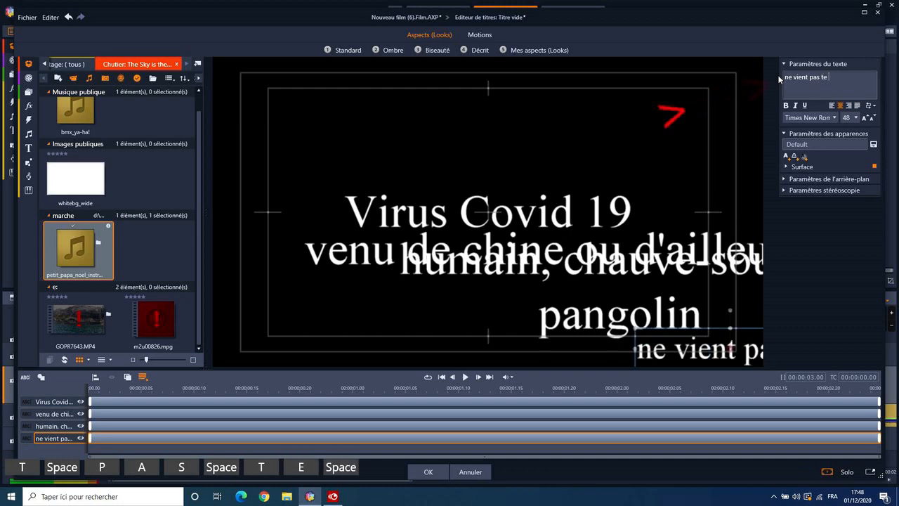
text(fourrer)
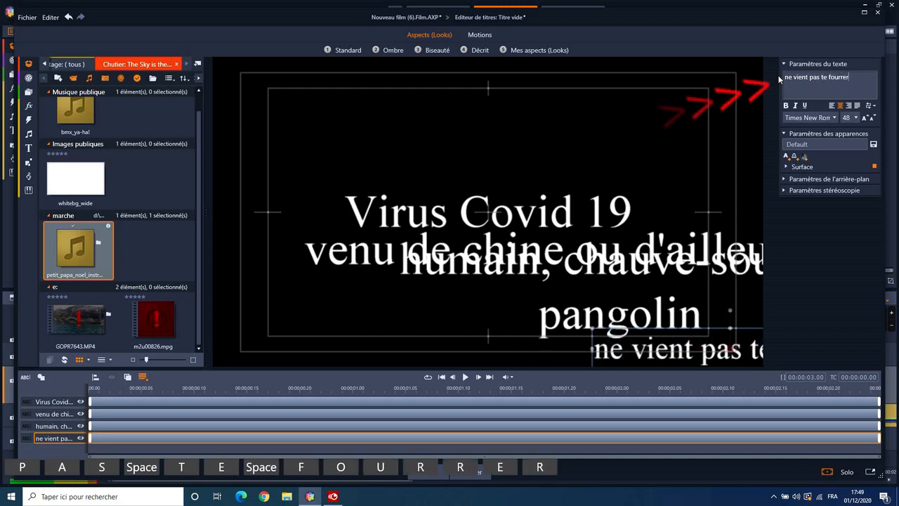
text( dans)
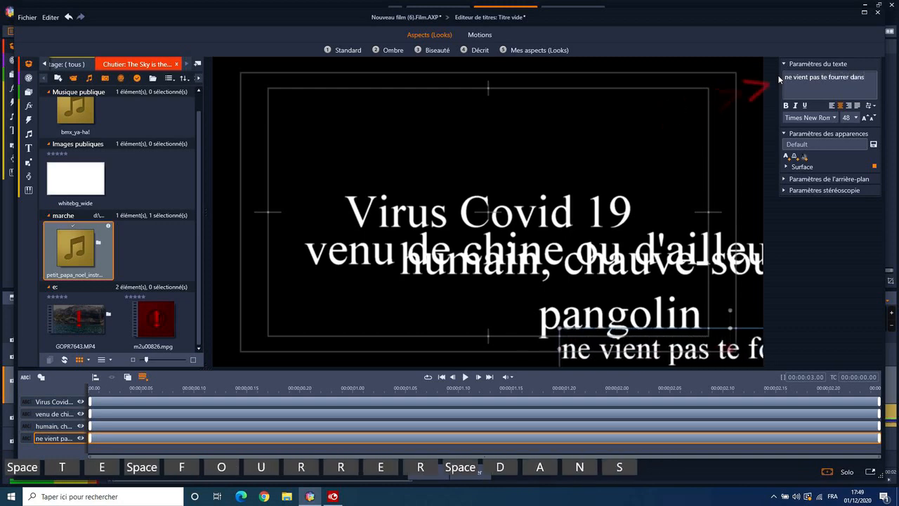
text( mon nez)
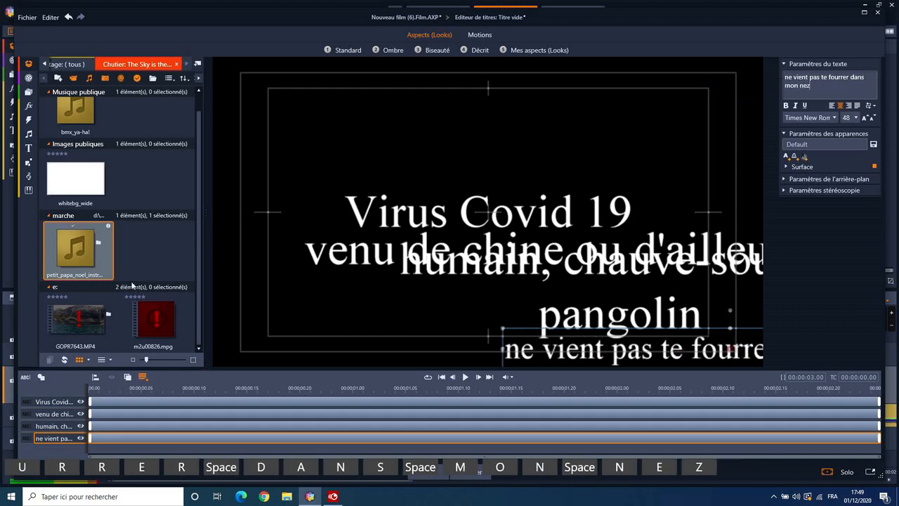
Step: Reduce the font size of all four text layers together and move them up towards the top of the frame
click(59, 399)
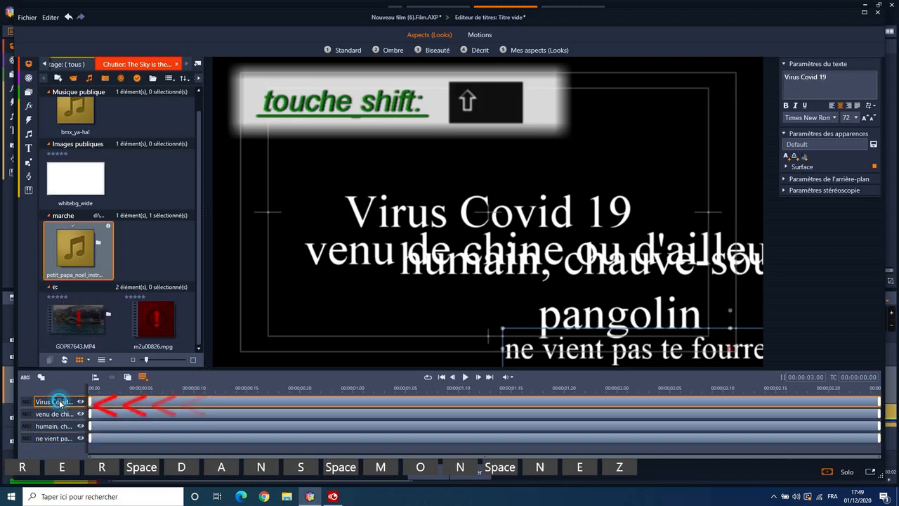
shift+click(54, 439)
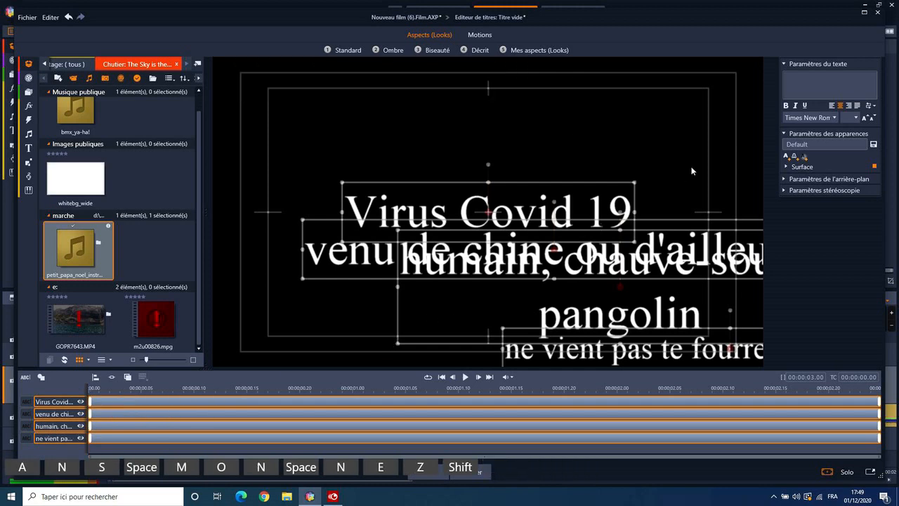
click(873, 118)
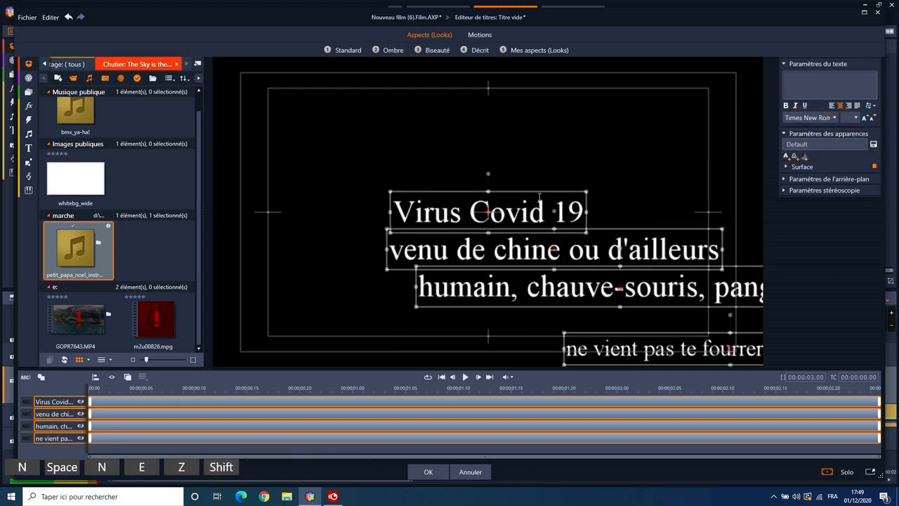
drag(540, 192, 530, 109)
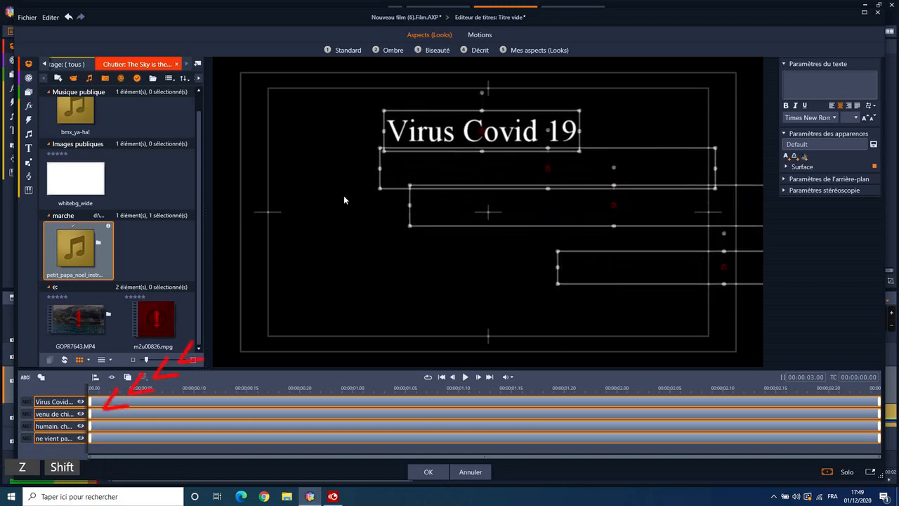
Step: Move the "venu de chine ou d'ailleurs" and "humain, chauve-souris, pangolin" lines left to roughly centre them under "Virus Covid 19"
click(53, 415)
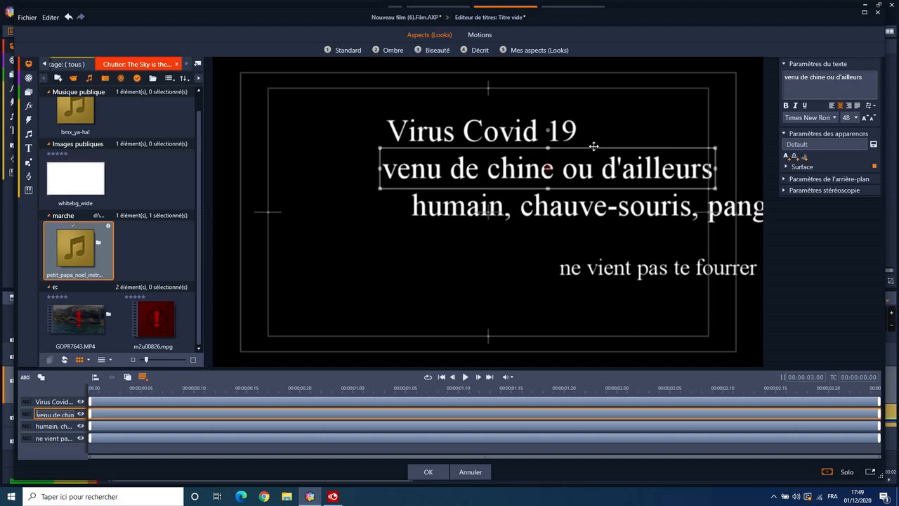
drag(578, 145, 555, 147)
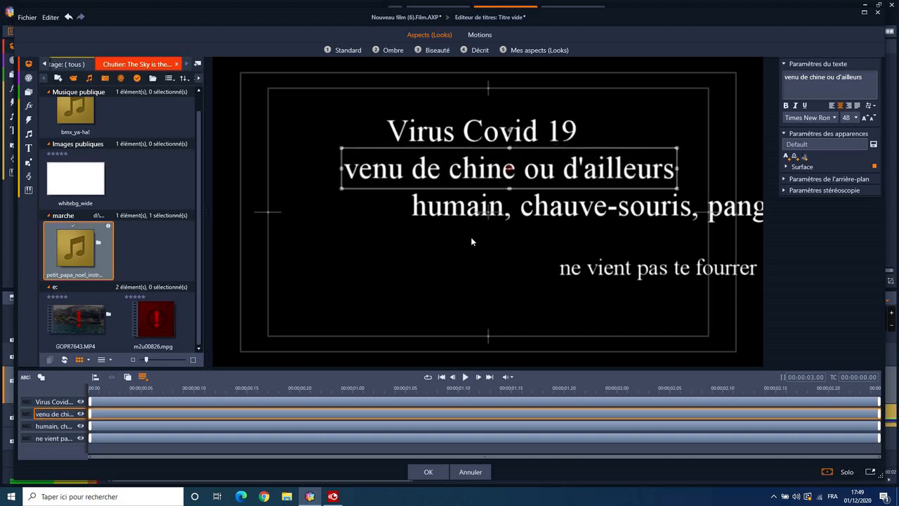
click(59, 426)
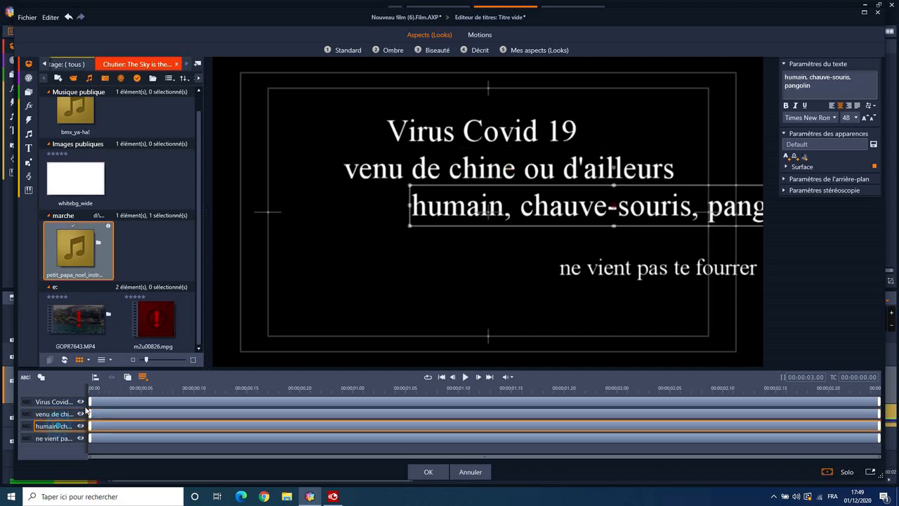
drag(518, 184, 400, 189)
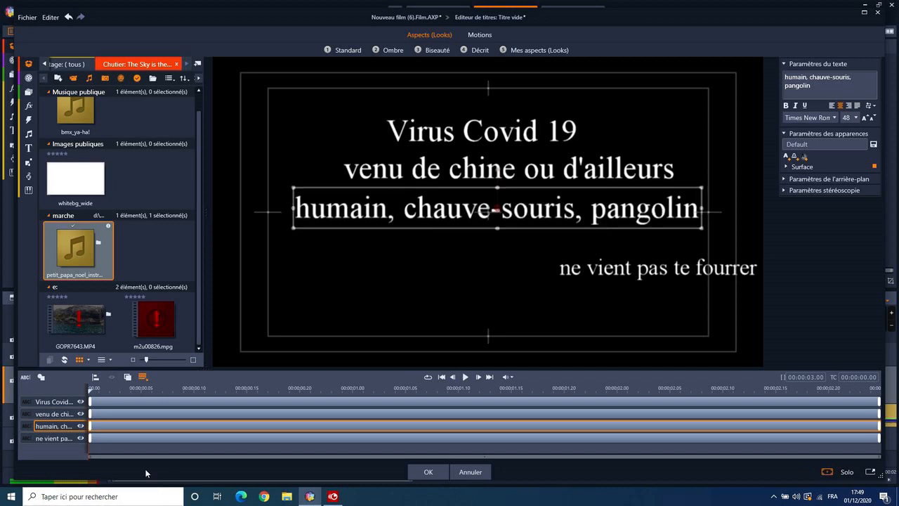
Step: Move "ne vient pas te fourrer dans mon nez" to centre it beneath the third line and set its font size to 48
click(64, 439)
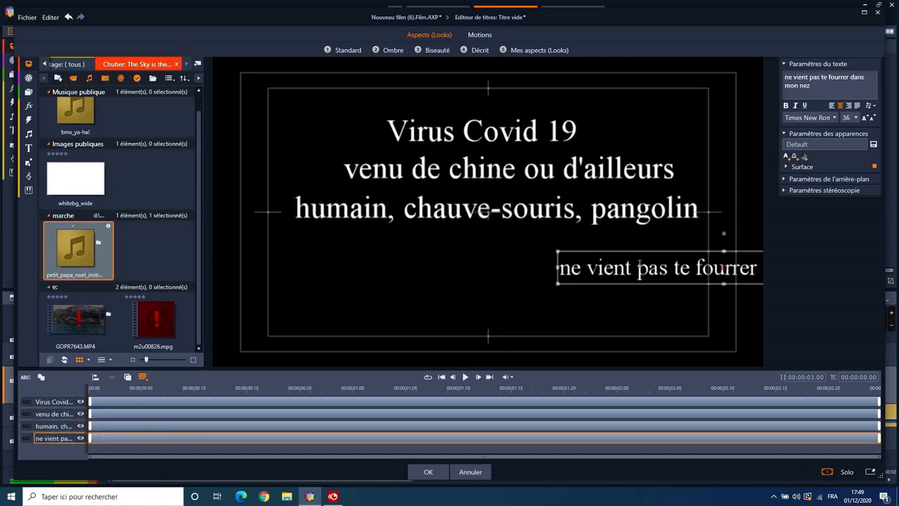
drag(649, 251, 409, 241)
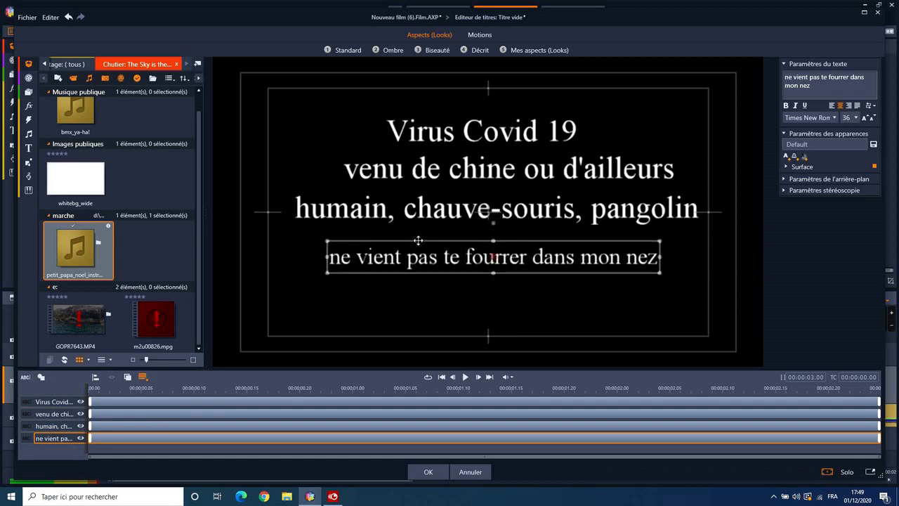
click(865, 119)
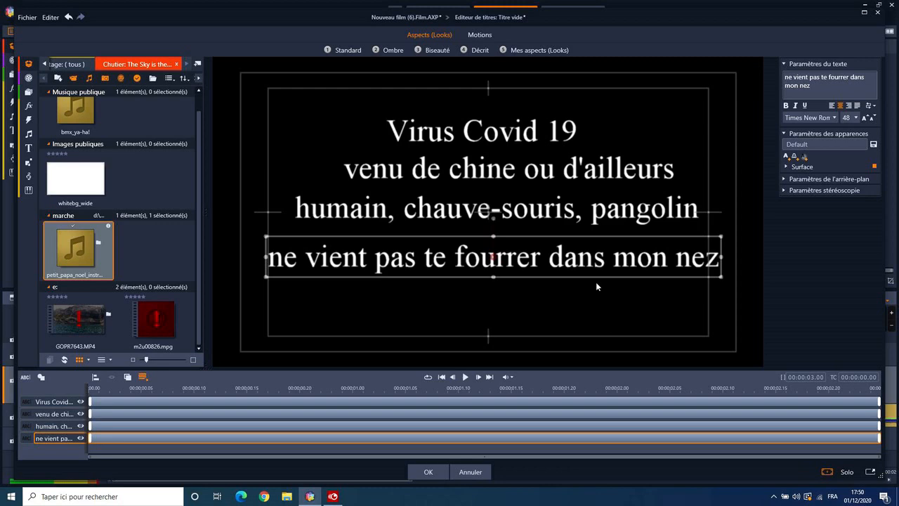
Step: Fill the "Virus Covid 19" text with dark purple (R 92, G 8, B 124)
click(123, 402)
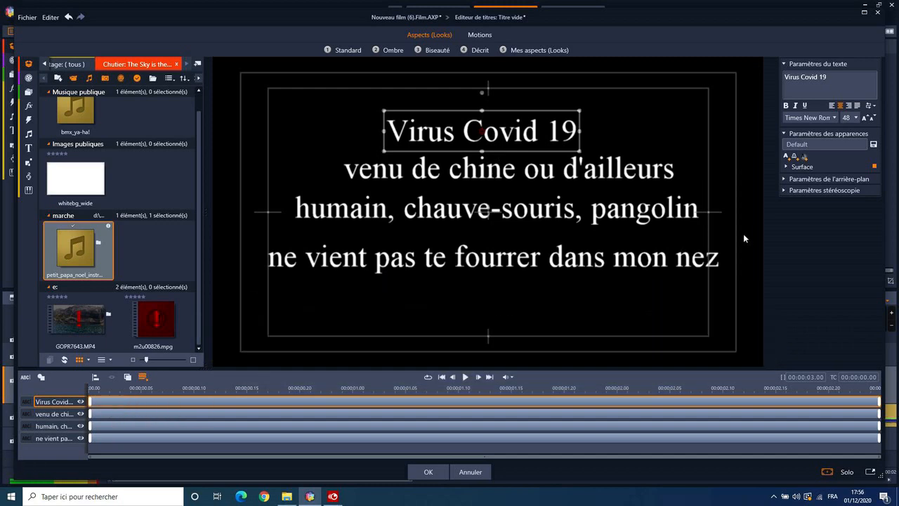
click(786, 167)
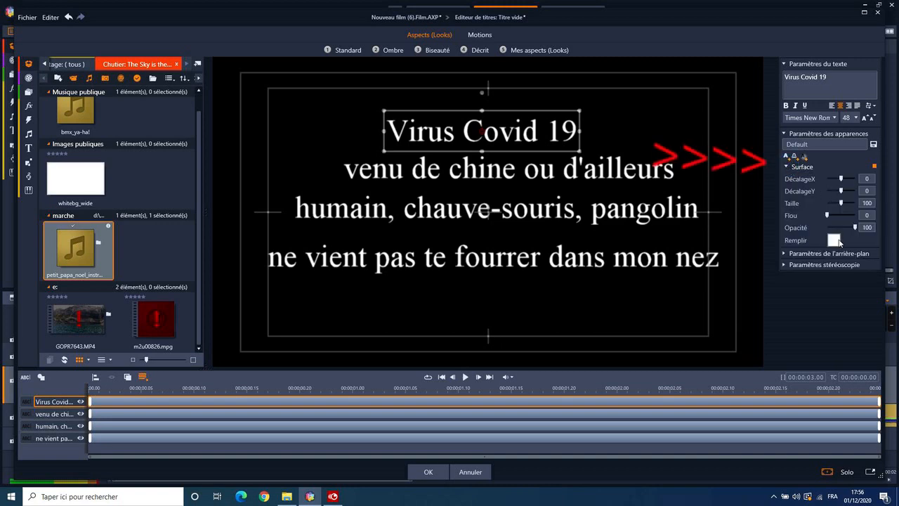
click(833, 241)
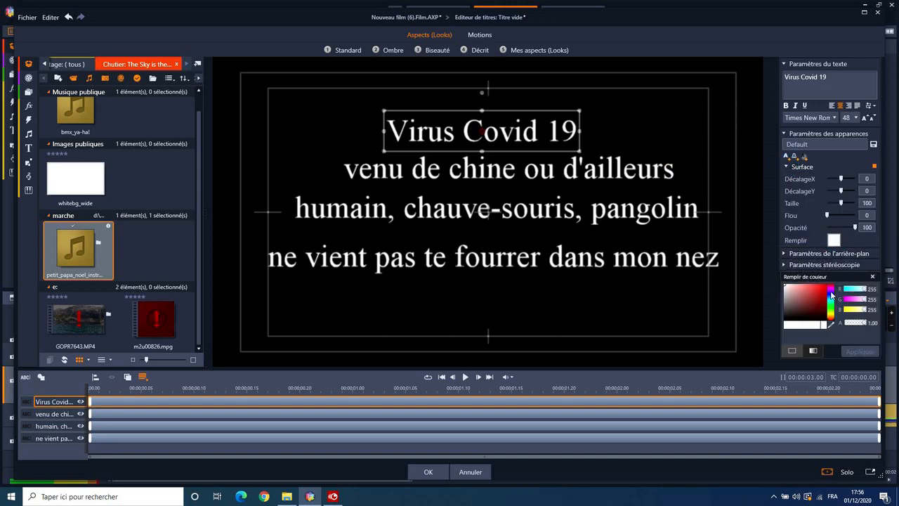
click(825, 305)
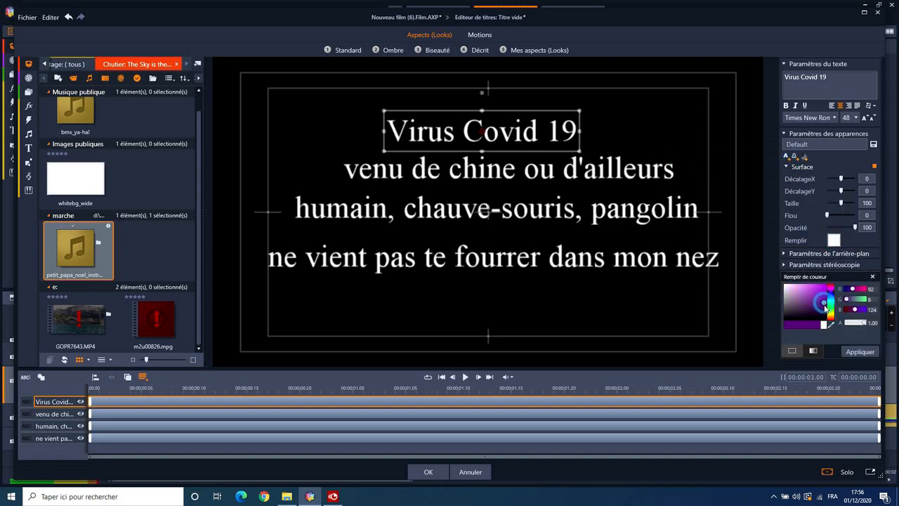
click(853, 352)
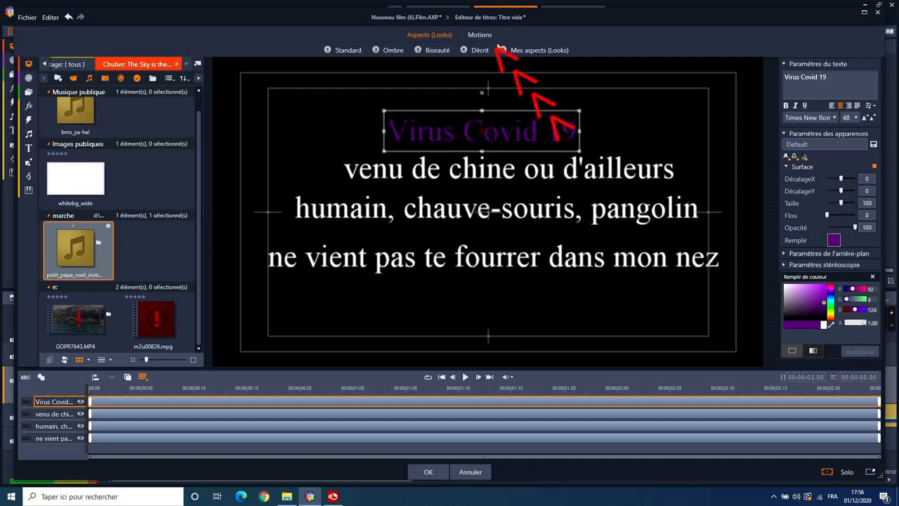
Step: Apply entry motion 07, the word-by-word fade, to the "Virus Covid 19" layer
click(481, 35)
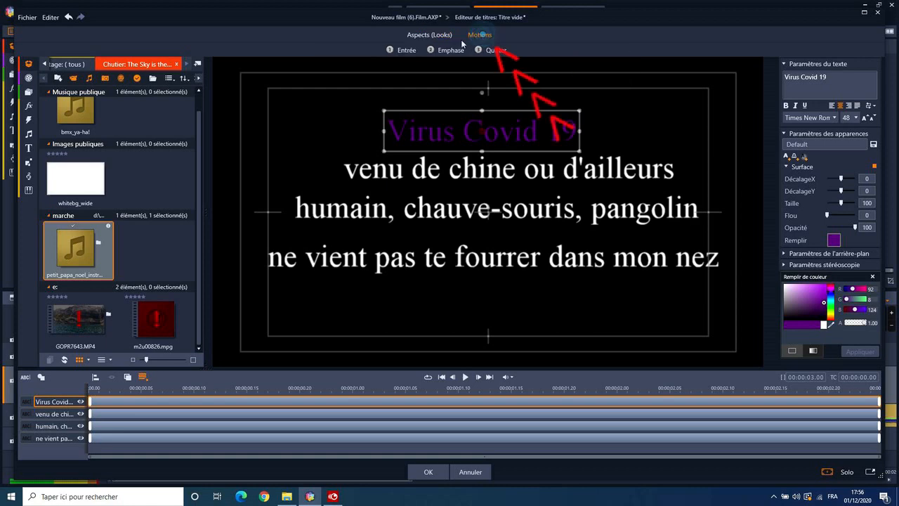
click(407, 50)
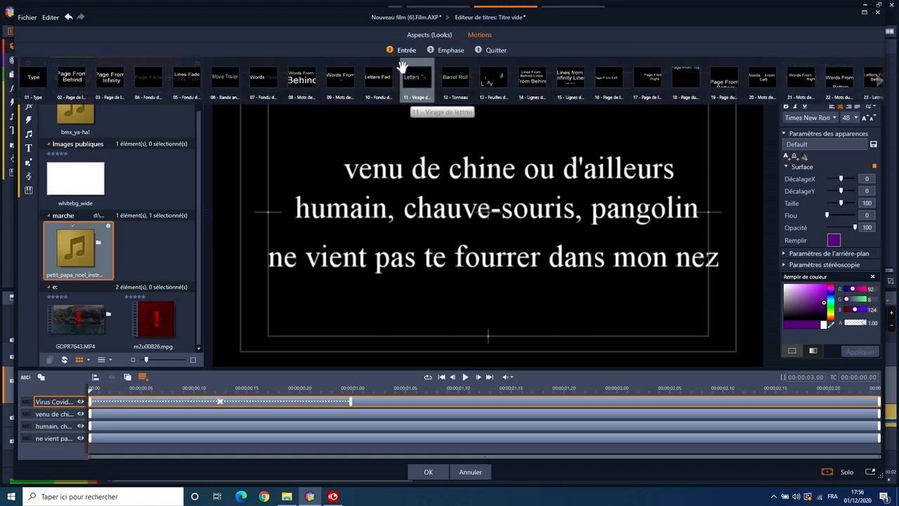
click(262, 83)
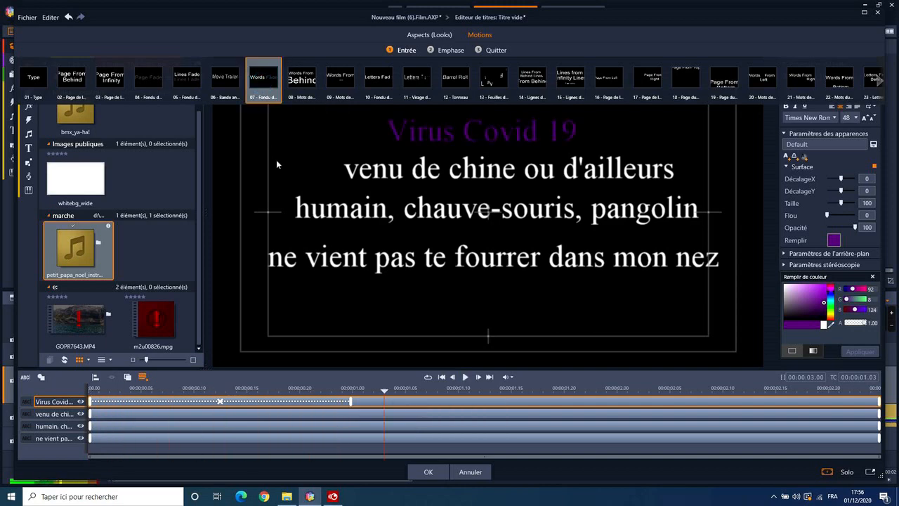
click(482, 131)
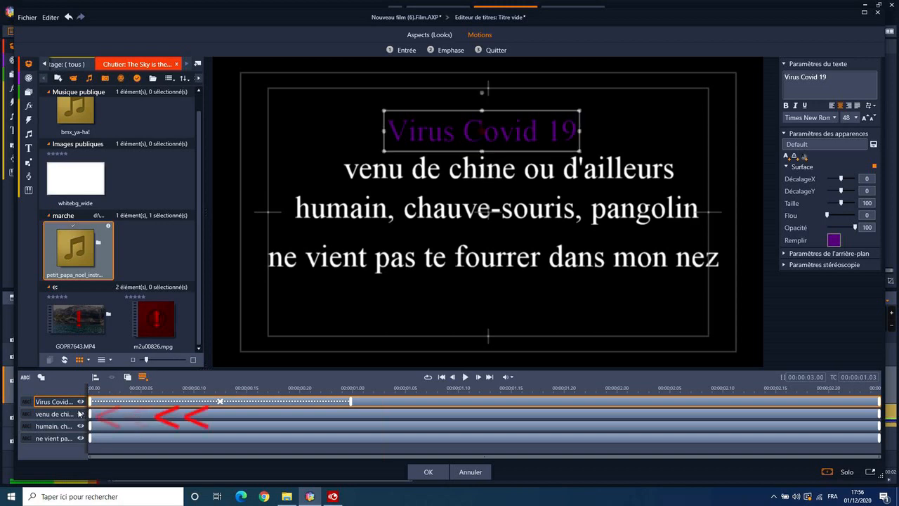
Step: Fill the "venu de chine ou d'ailleurs" text with dark purple (R 94, G 15, B 114)
click(160, 416)
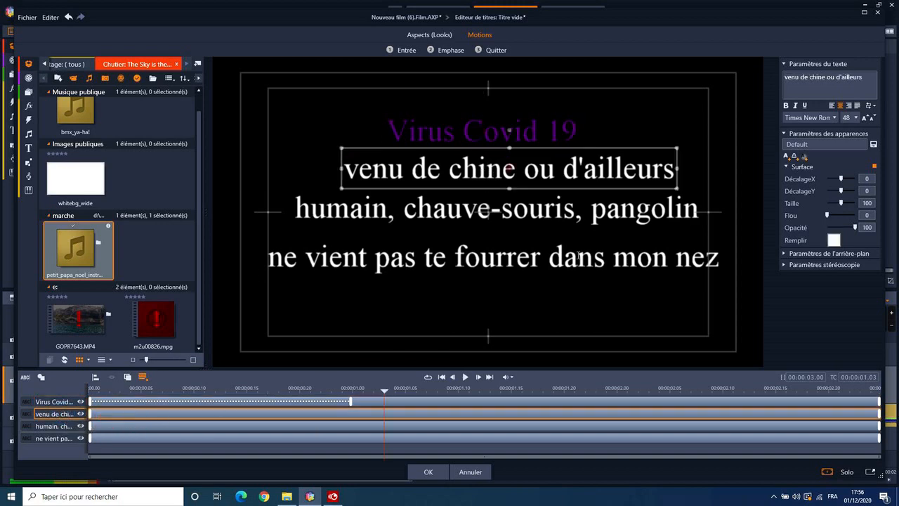
click(835, 240)
click(831, 295)
click(821, 304)
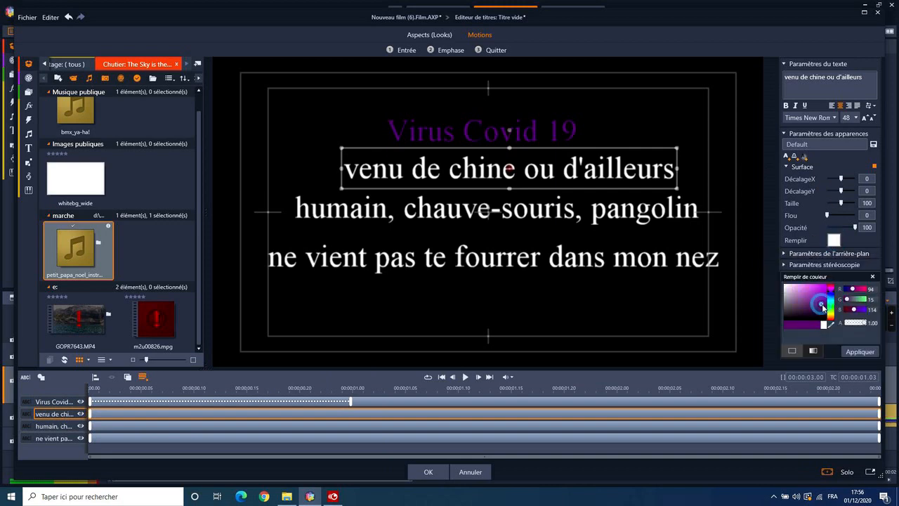
click(853, 351)
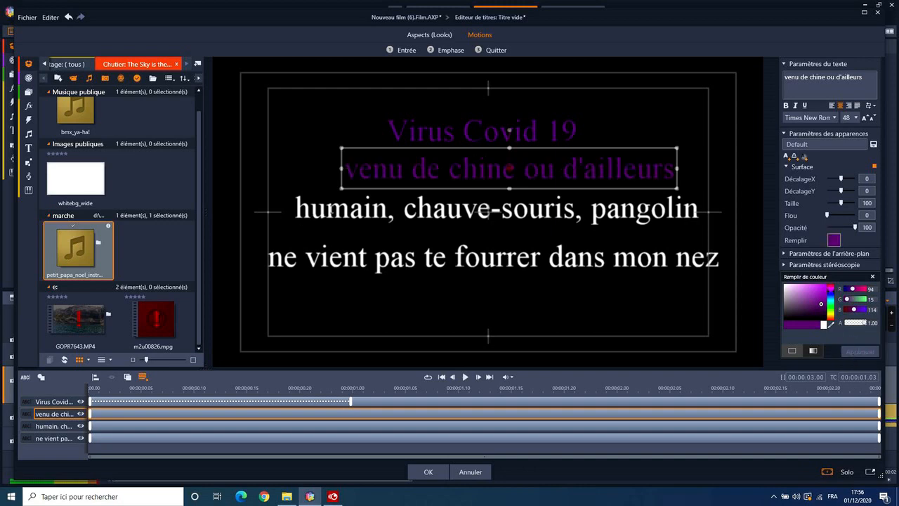
Step: Fill the third and fourth text layers together with dark purple (R 83, G 10, B 111)
click(62, 426)
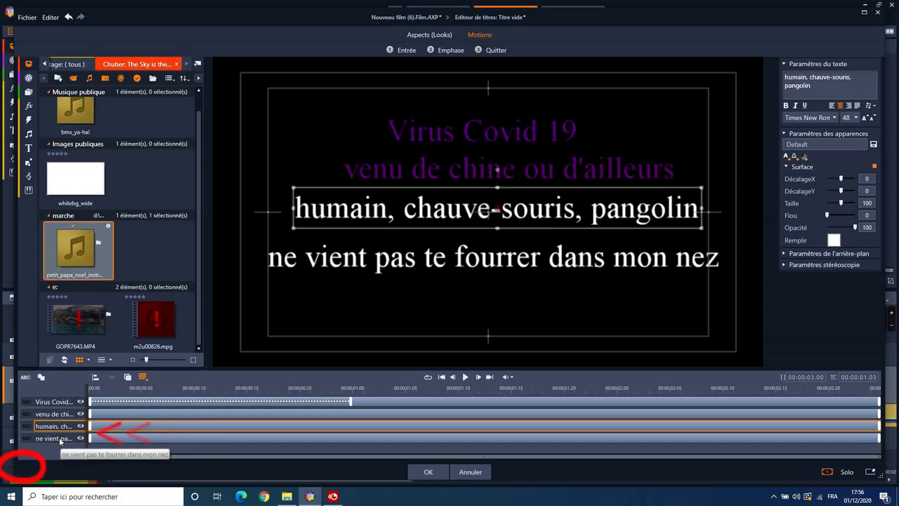
shift+click(60, 438)
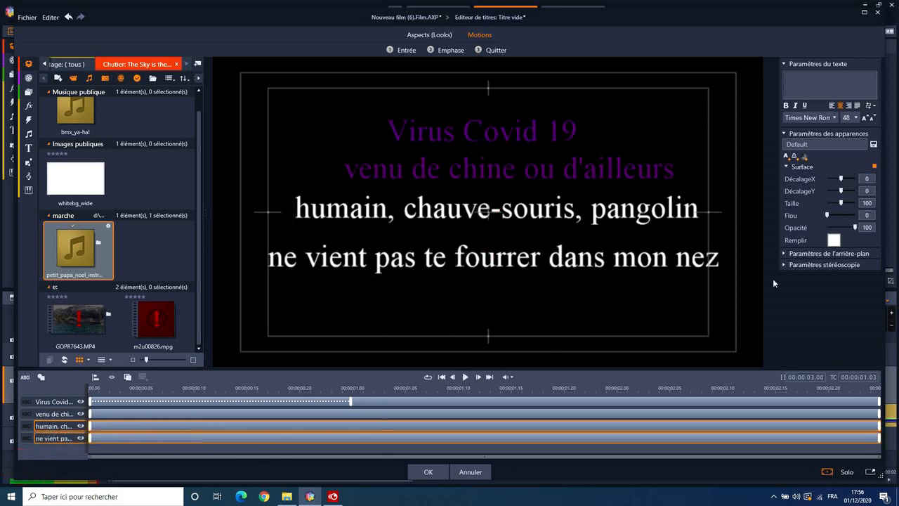
click(831, 243)
click(831, 295)
click(823, 304)
click(852, 350)
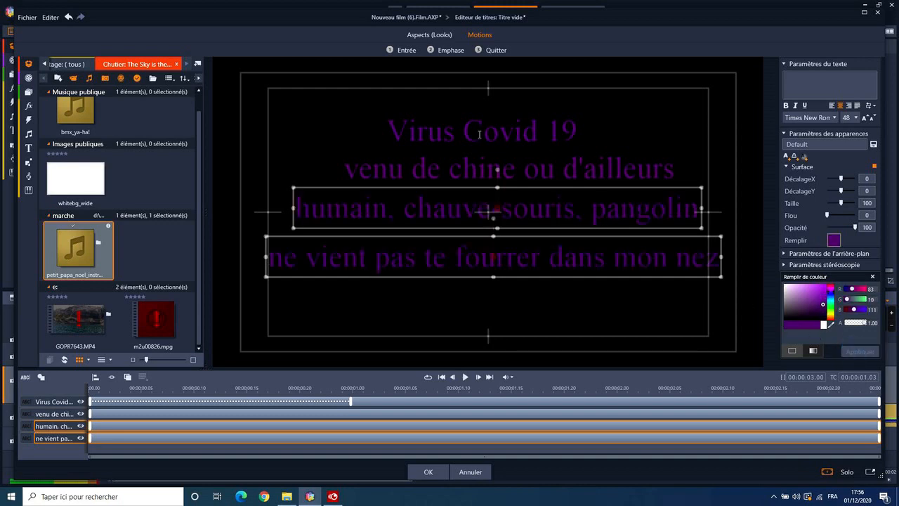
Step: Apply entry motion 07, the word-by-word fade, to the second, third and fourth text layers together
click(60, 413)
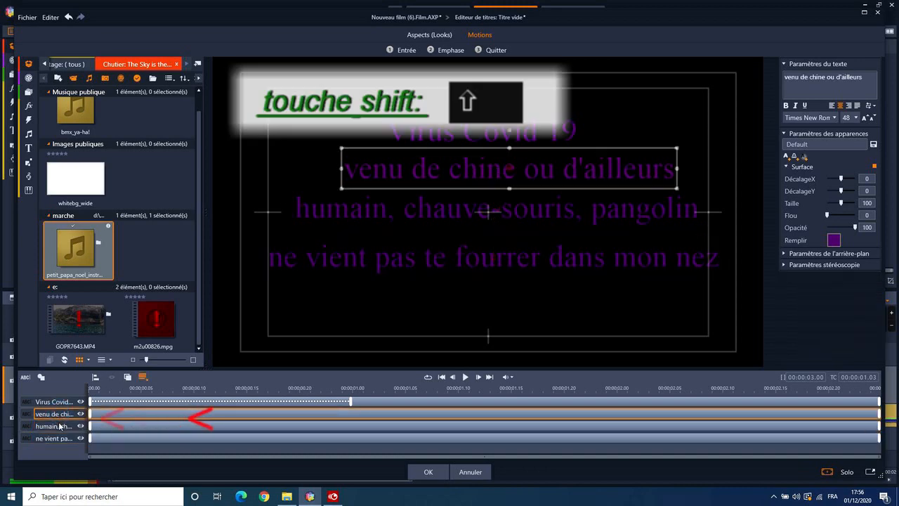
shift+click(64, 440)
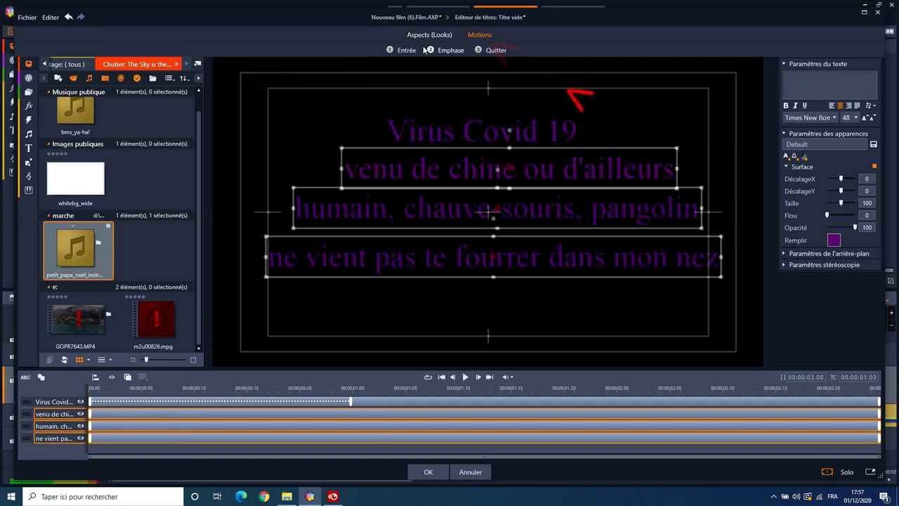
click(401, 51)
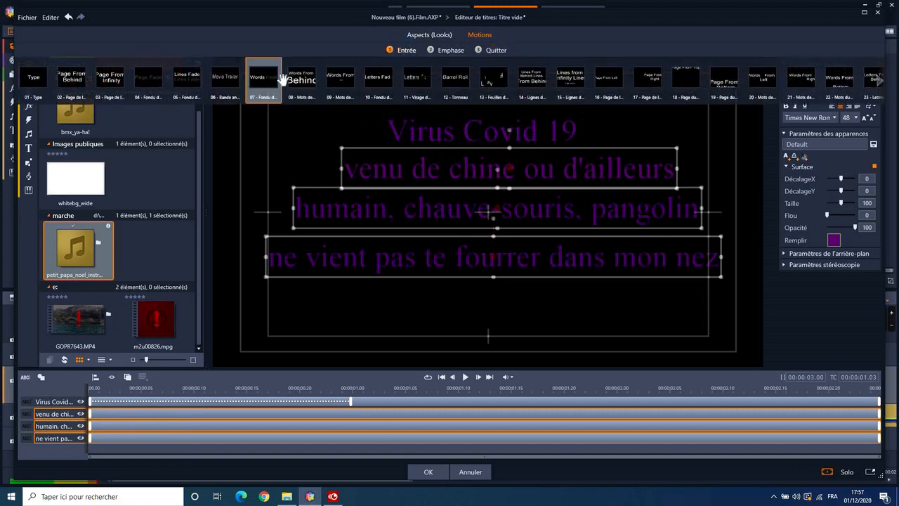
click(266, 79)
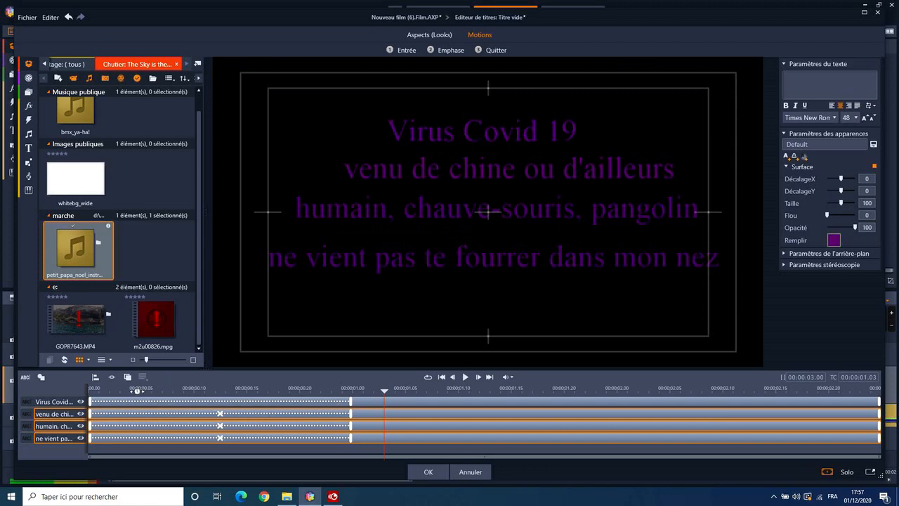
Step: Play the title from near its beginning to check how the four lines fade in
click(108, 393)
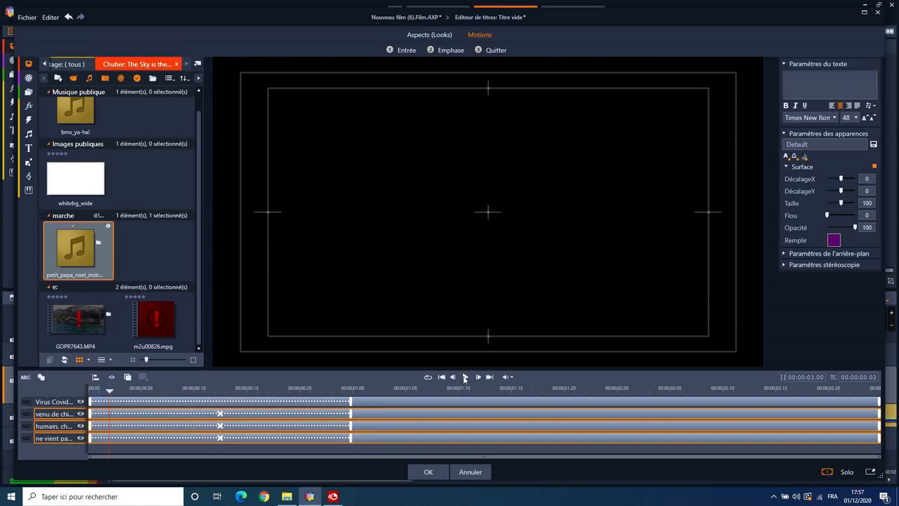
click(466, 378)
click(466, 378)
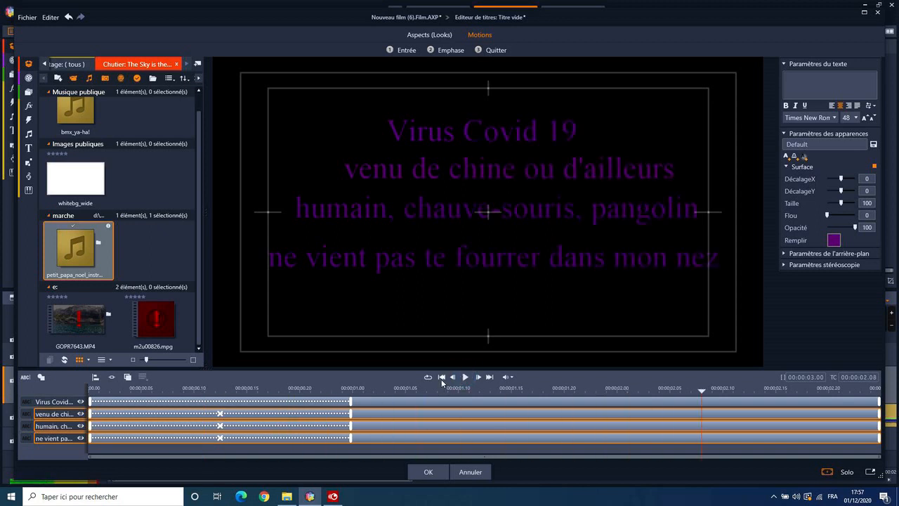
click(213, 408)
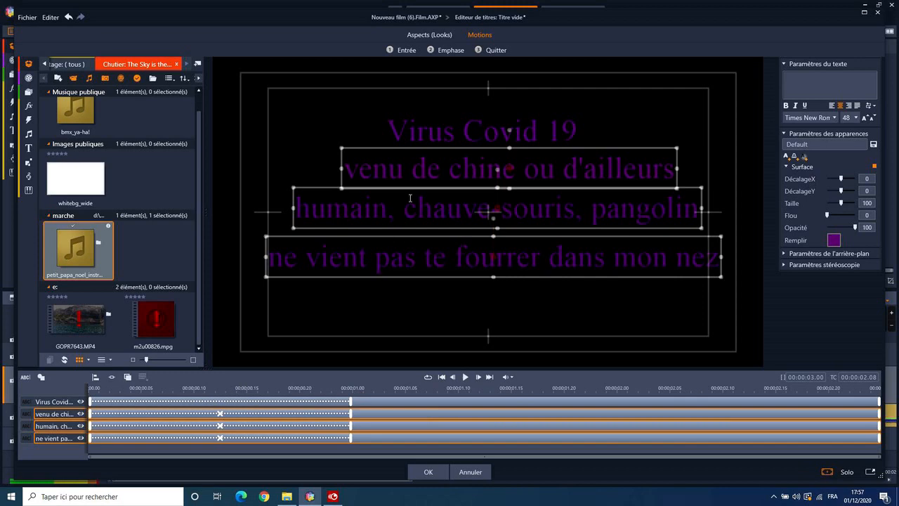
Step: Stagger the starts of the second, third and fourth text layers to about 1, 1.5 and 1.9 seconds on the title timeline
click(91, 414)
drag(91, 414, 340, 419)
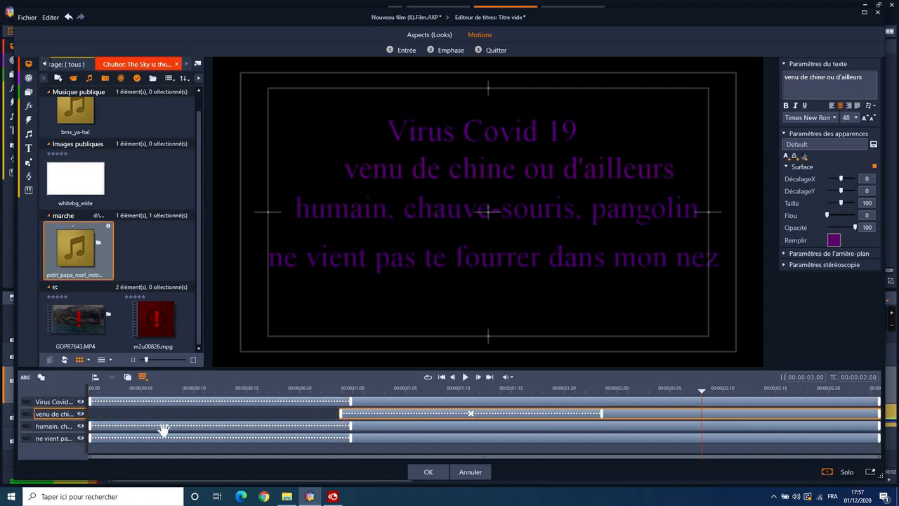
drag(92, 426, 511, 427)
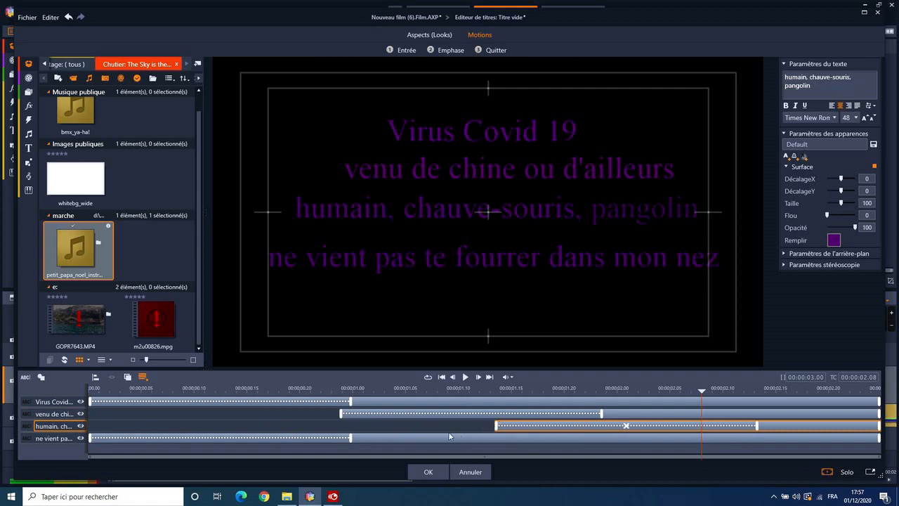
drag(90, 439, 595, 439)
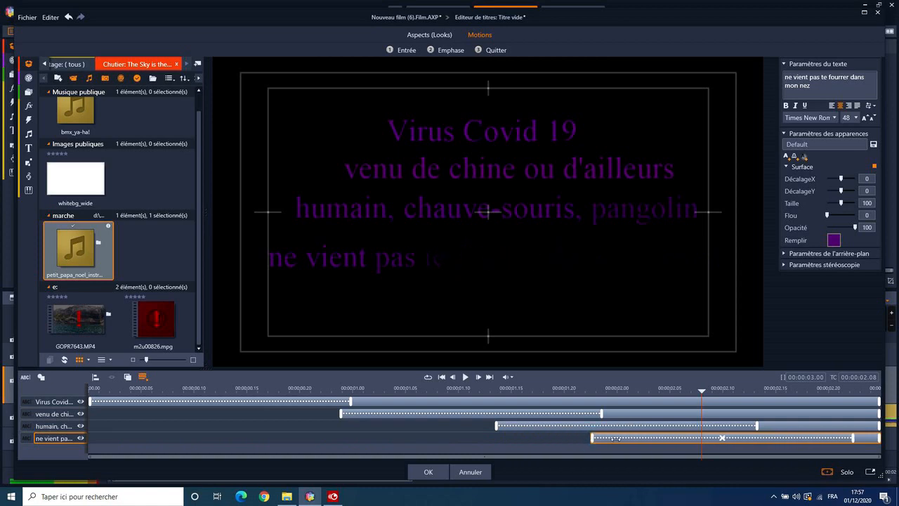
Step: Play the title from the start to review the staggered lines and scrub through the "Virus Covid 19" layer's entry motion
click(442, 377)
click(465, 378)
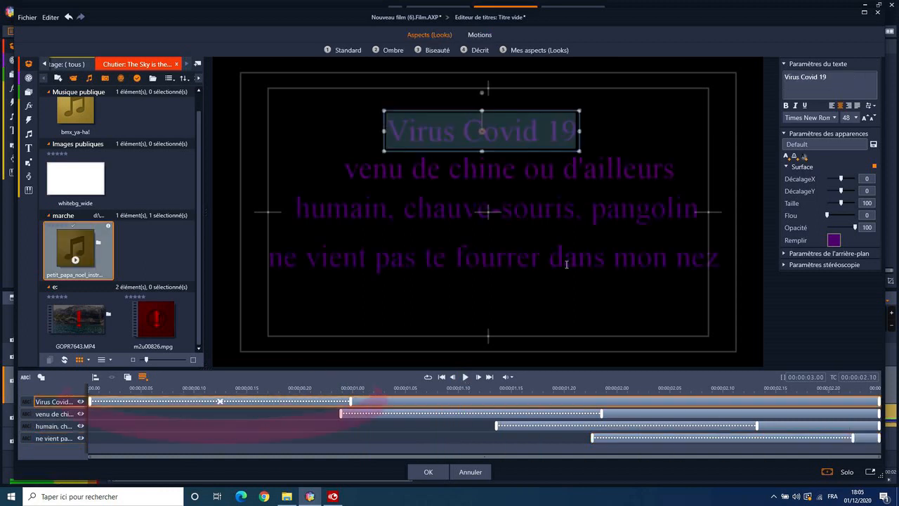
click(215, 401)
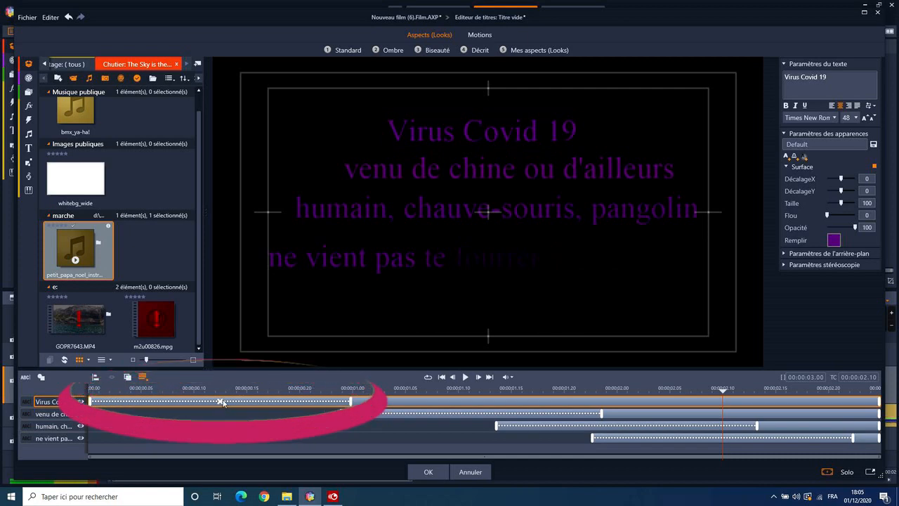
click(99, 390)
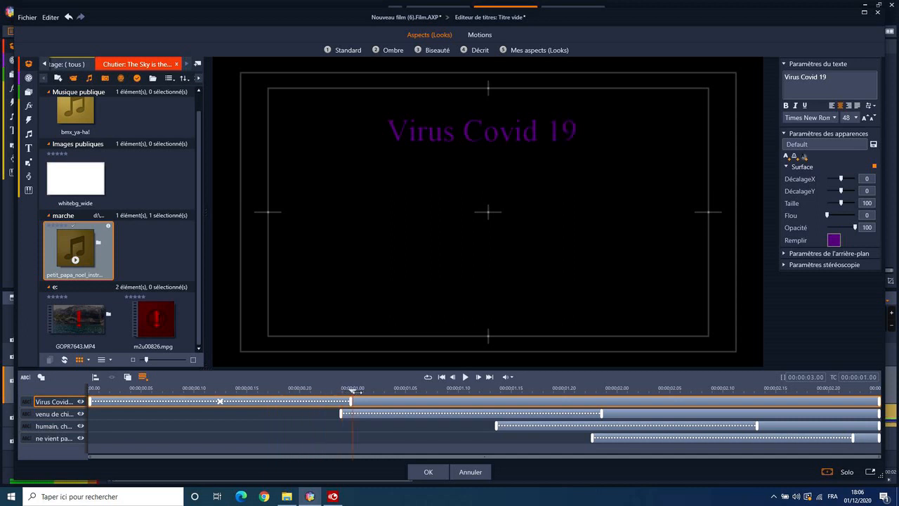
Step: Scrub around the handover from the first to the second line on the title timeline and accept the title
drag(397, 393, 344, 390)
drag(477, 397, 360, 393)
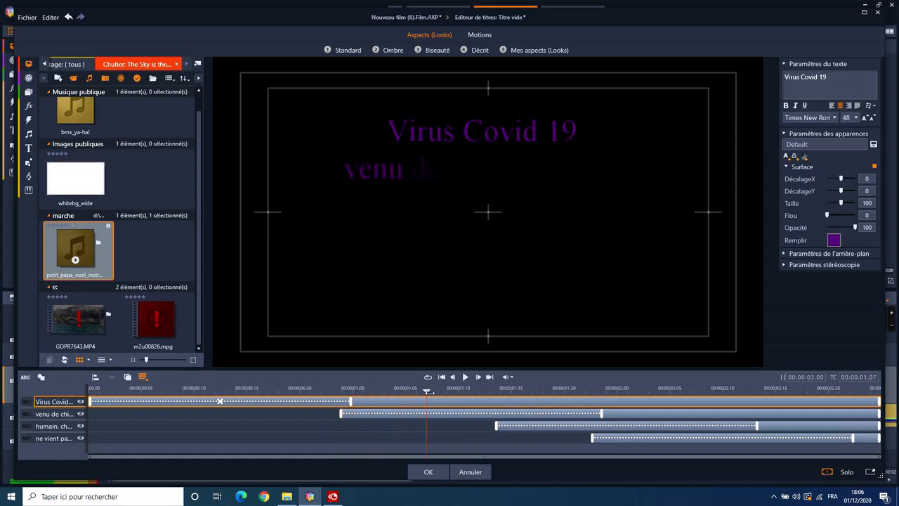
drag(512, 395, 436, 396)
click(426, 472)
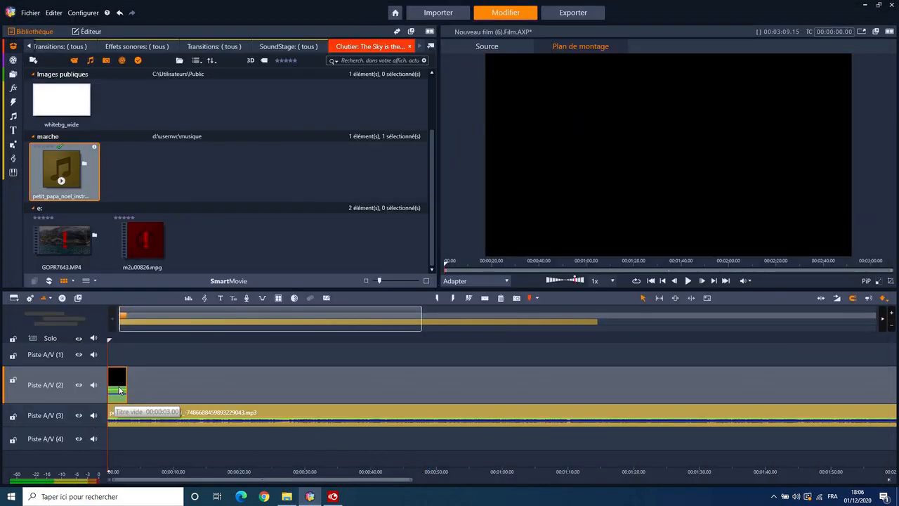
Step: Move the title clip along track A/V (2) to start at about 00:00:27.14 and play it with the music
drag(118, 385, 303, 391)
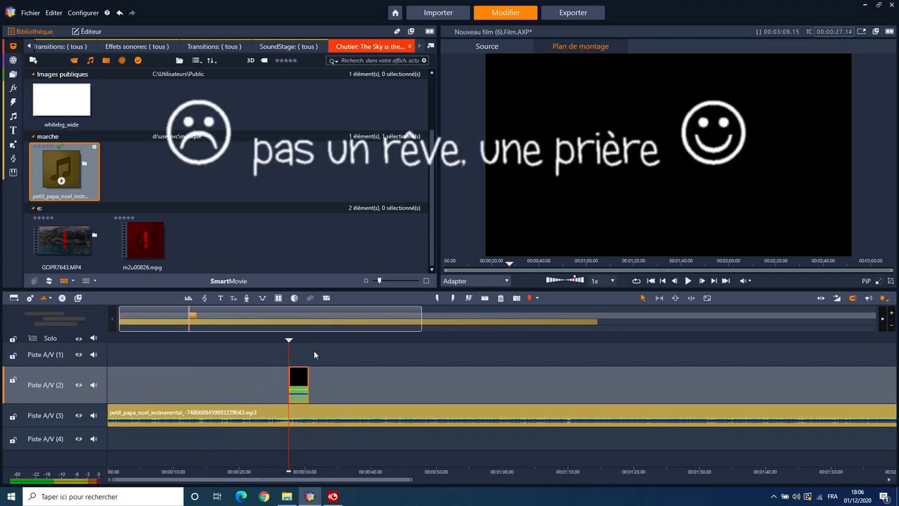
click(688, 280)
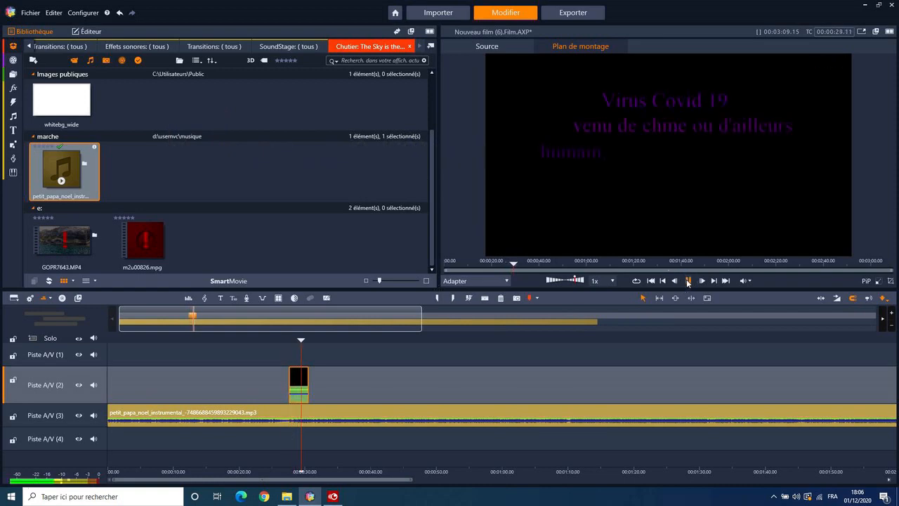
click(688, 280)
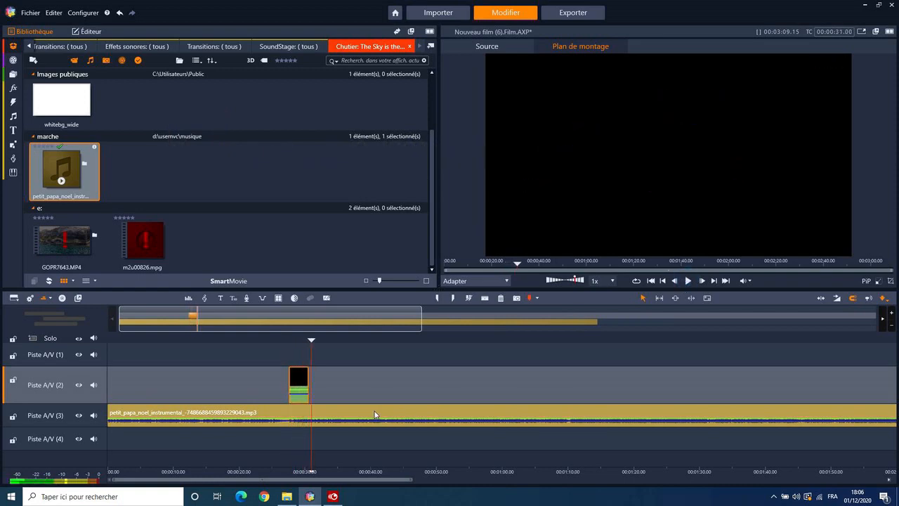
Step: Extend the title clip's end to about 00:00:47.23 and play it with the music from about 26 seconds
click(308, 387)
drag(309, 386, 421, 391)
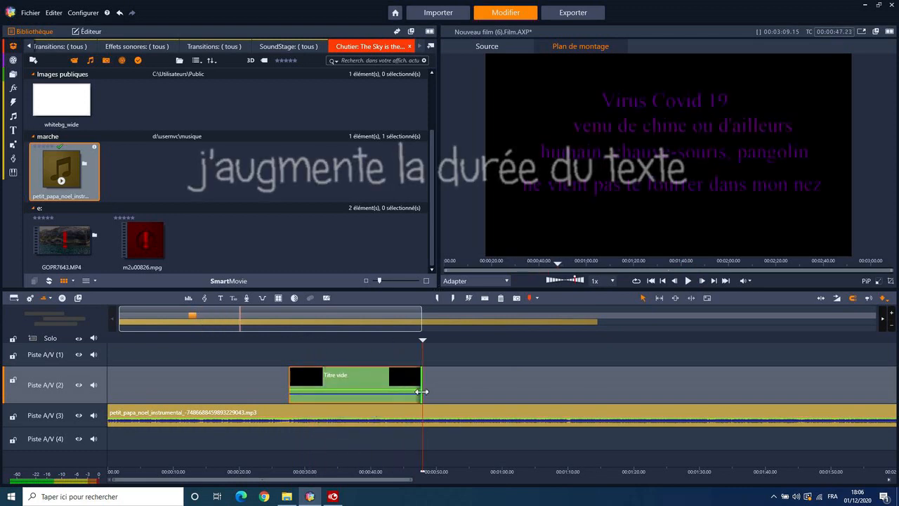
click(281, 339)
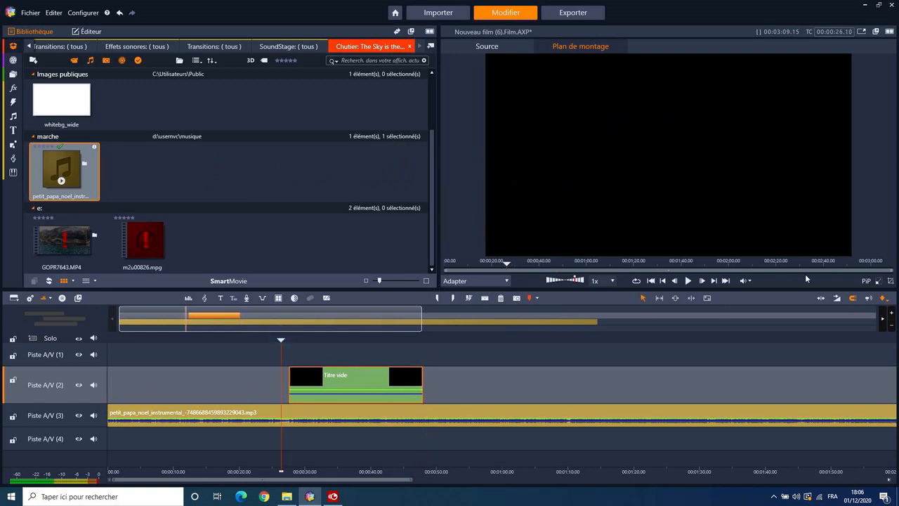
click(688, 281)
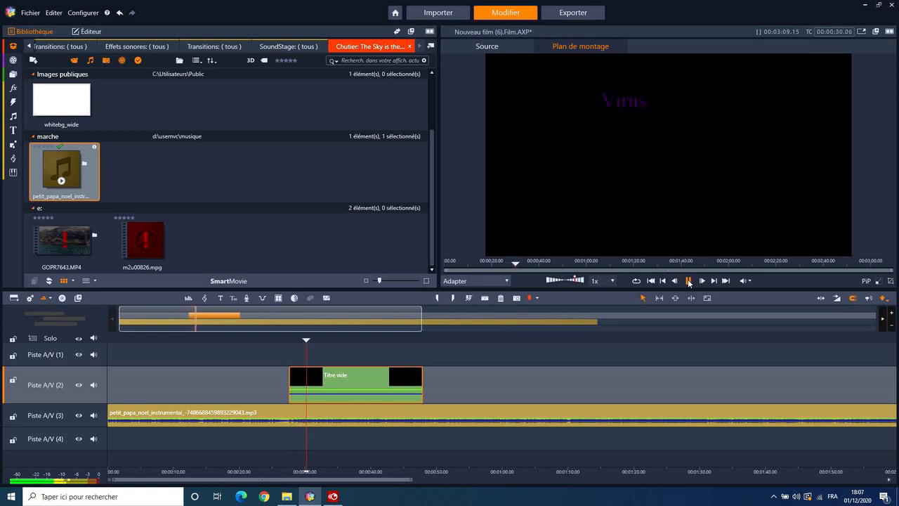
click(688, 281)
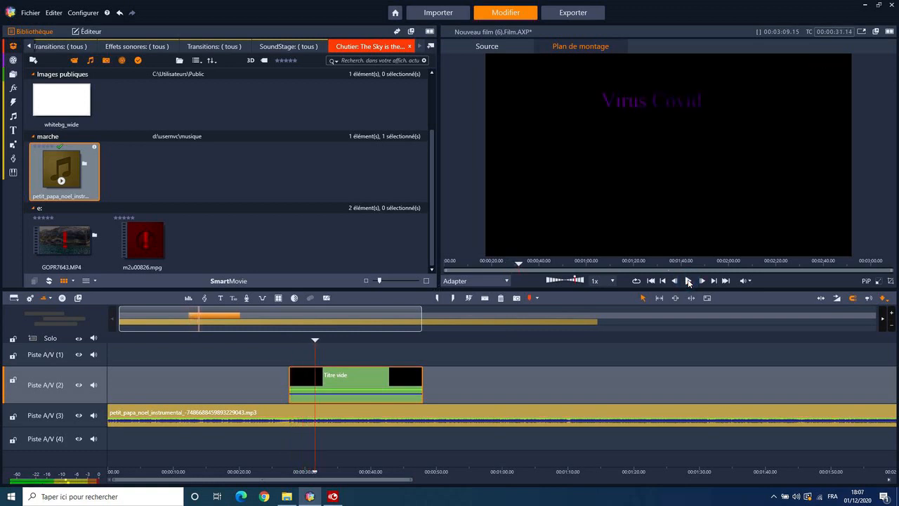
click(688, 281)
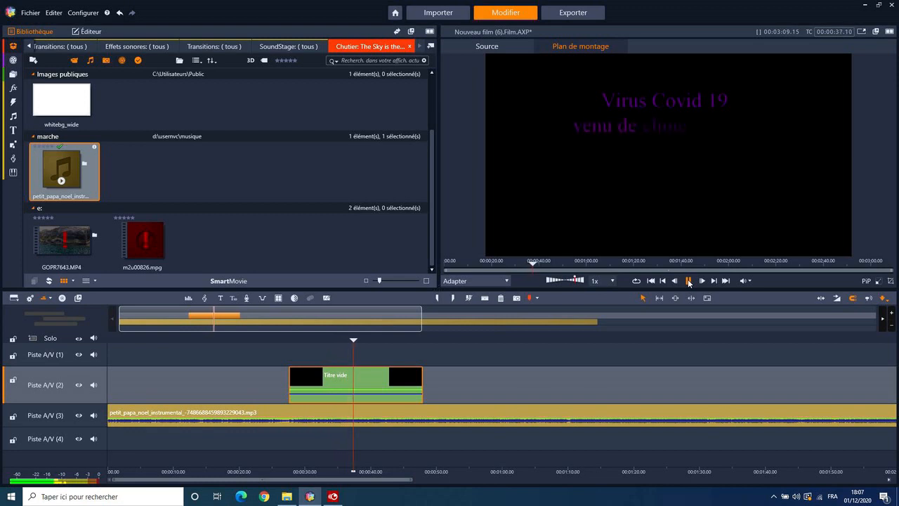
click(688, 280)
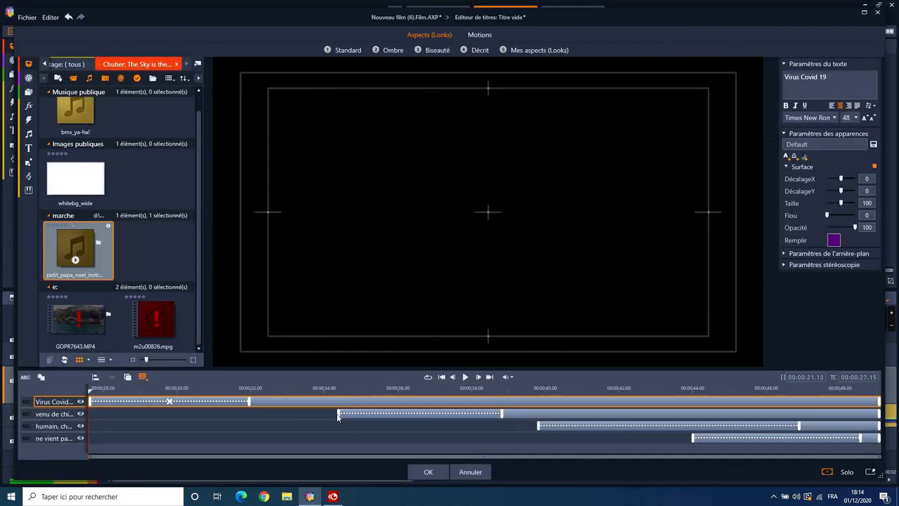
Step: In the title, move the starts of the second, third and fourth text layers to about 32, 36.5 and 43.6 seconds
drag(338, 414, 252, 407)
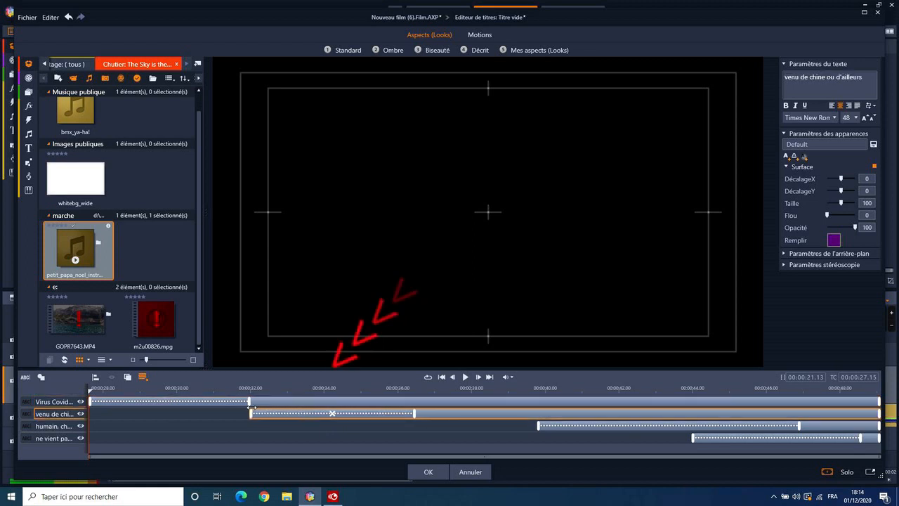
drag(536, 426, 419, 425)
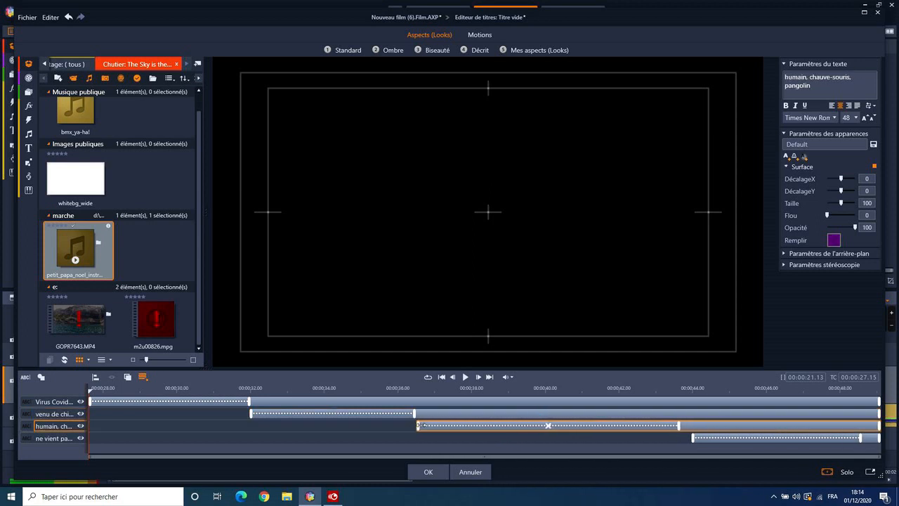
drag(693, 438, 678, 438)
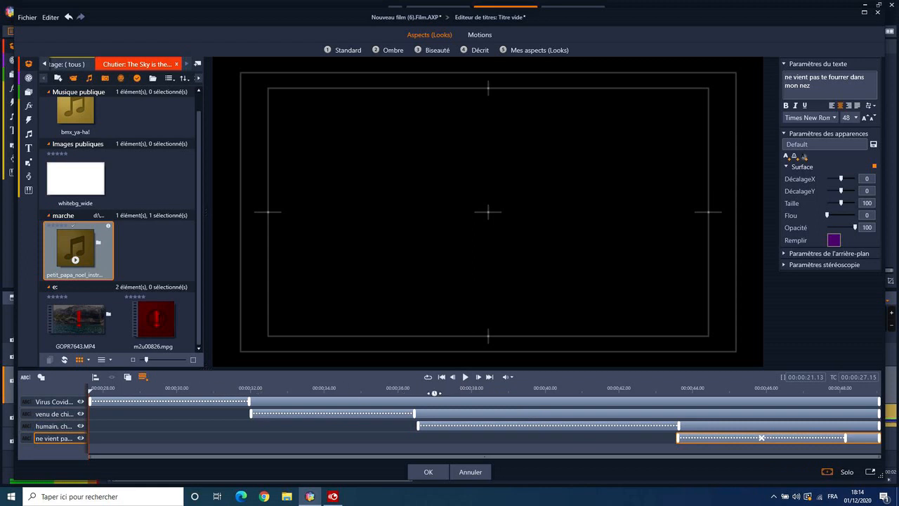
Step: Play the lines, start the fourth layer at about 42.4 seconds and stretch its entry fade to about 47.8 seconds
click(465, 377)
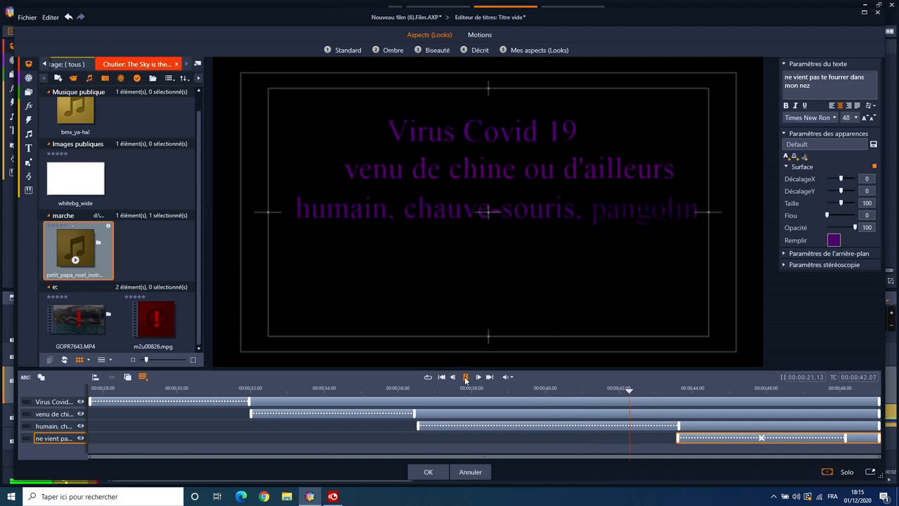
click(465, 378)
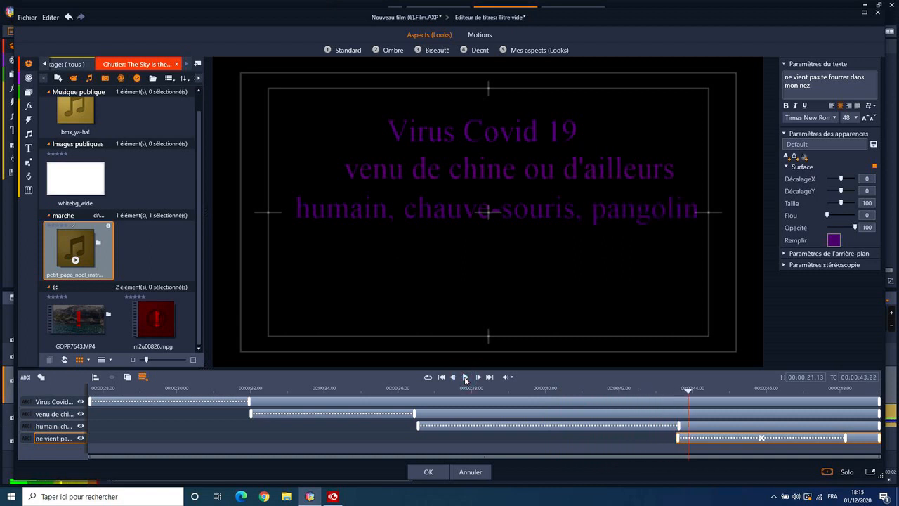
drag(678, 439, 633, 439)
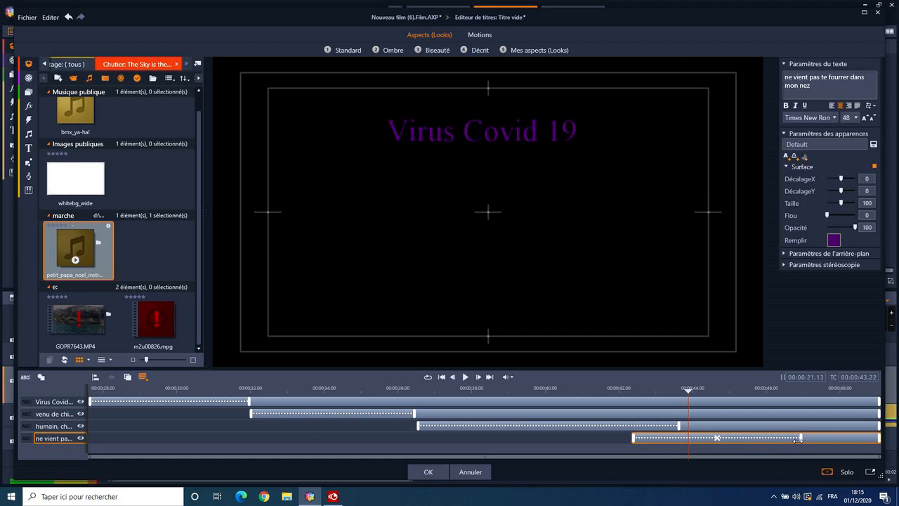
drag(801, 439, 831, 438)
Step: Play the title from about 41 seconds to check the third and fourth lines, and accept the title changes
click(607, 387)
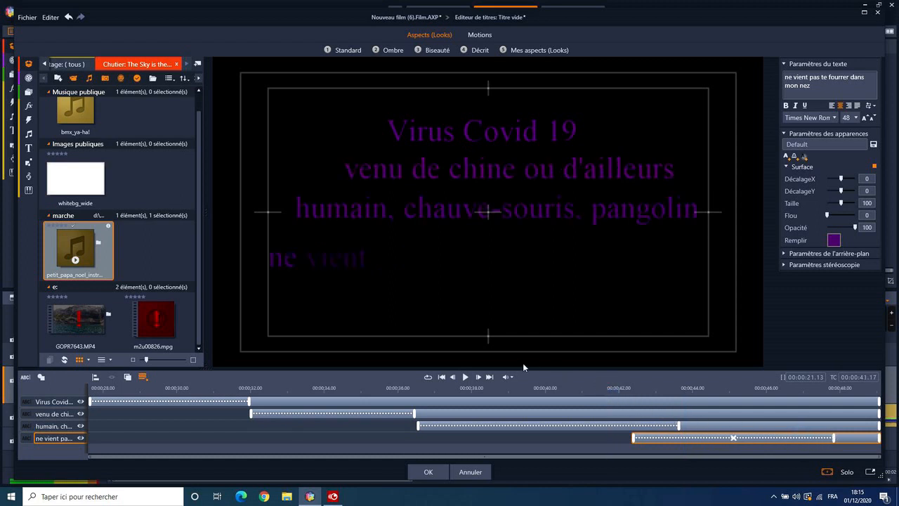
click(465, 377)
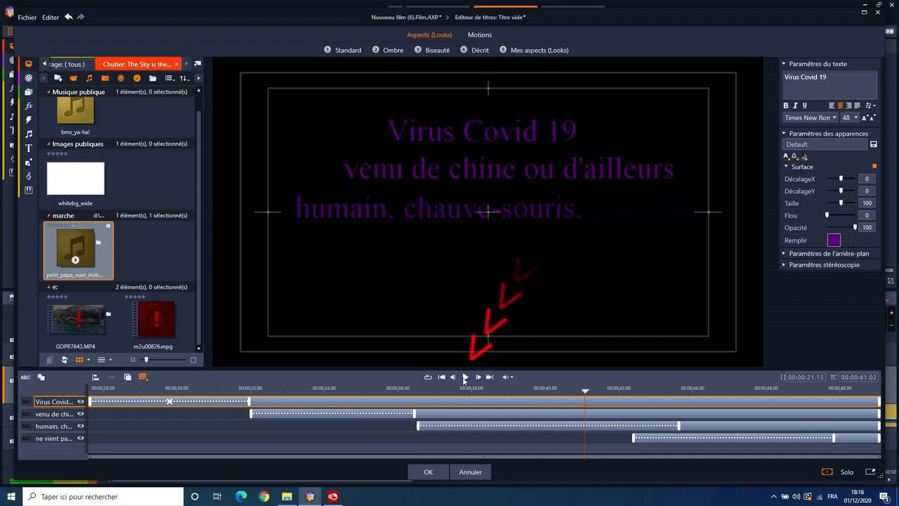
click(464, 377)
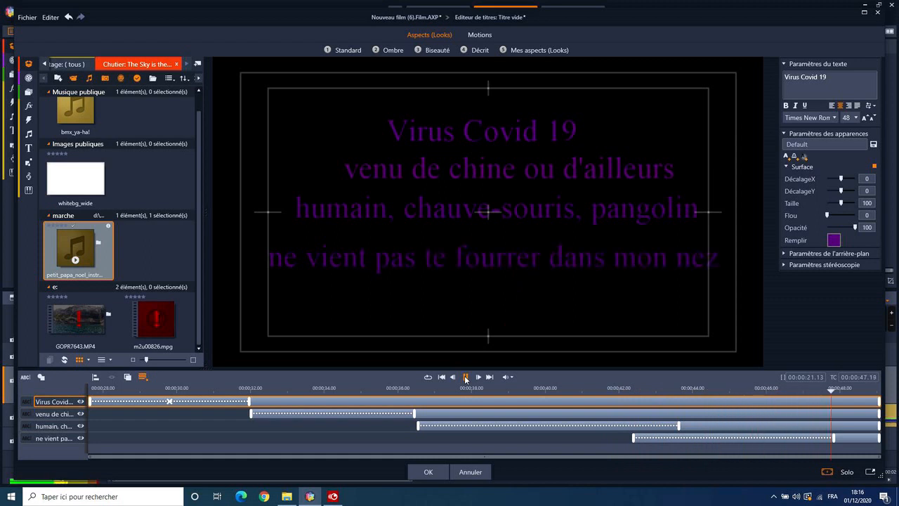
click(429, 472)
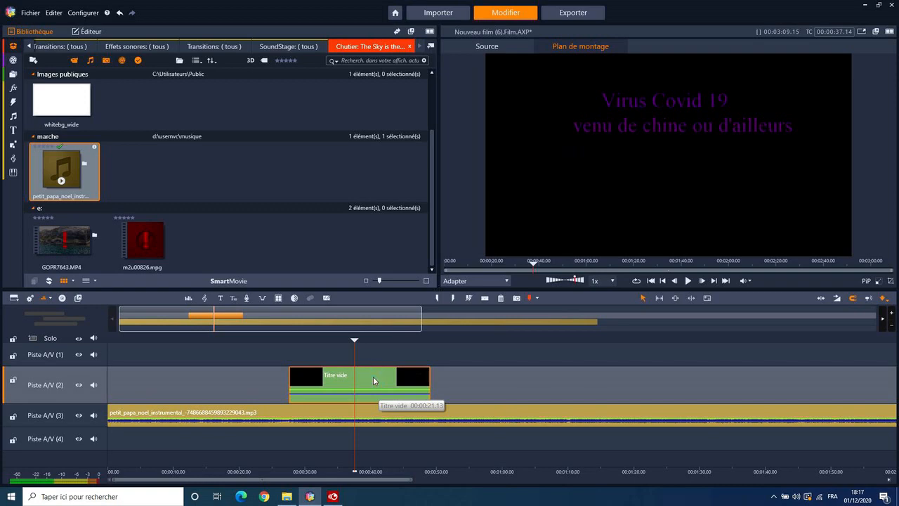
Step: Move the title clip up to track A/V (1), starting at 00:00:27.19, and copy it
drag(374, 380, 379, 360)
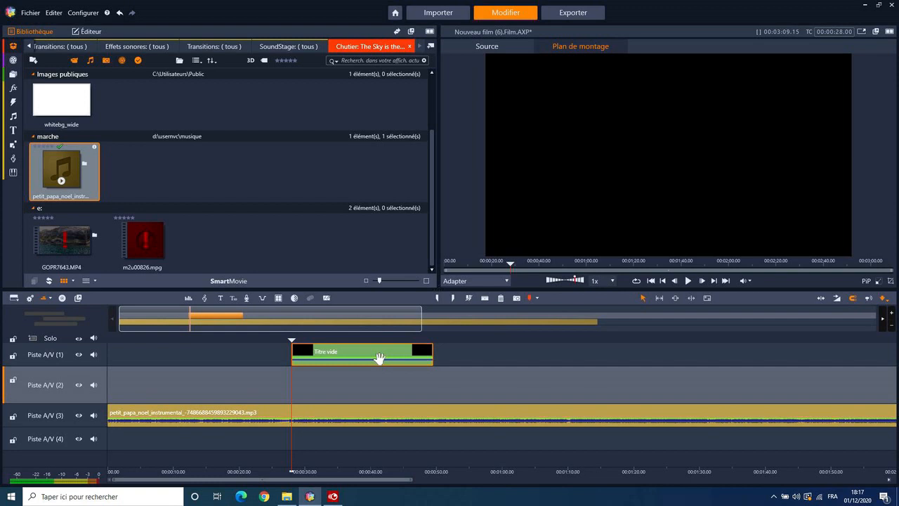
drag(379, 358, 378, 358)
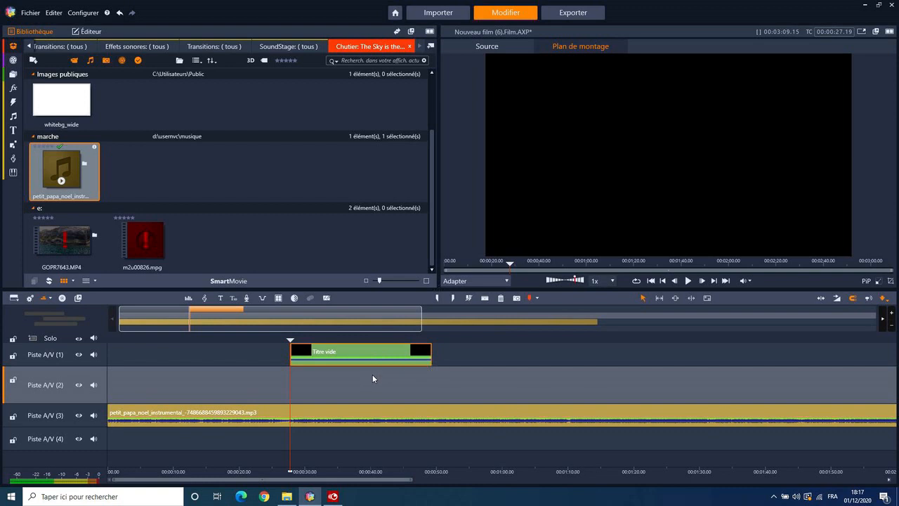
right_click(379, 356)
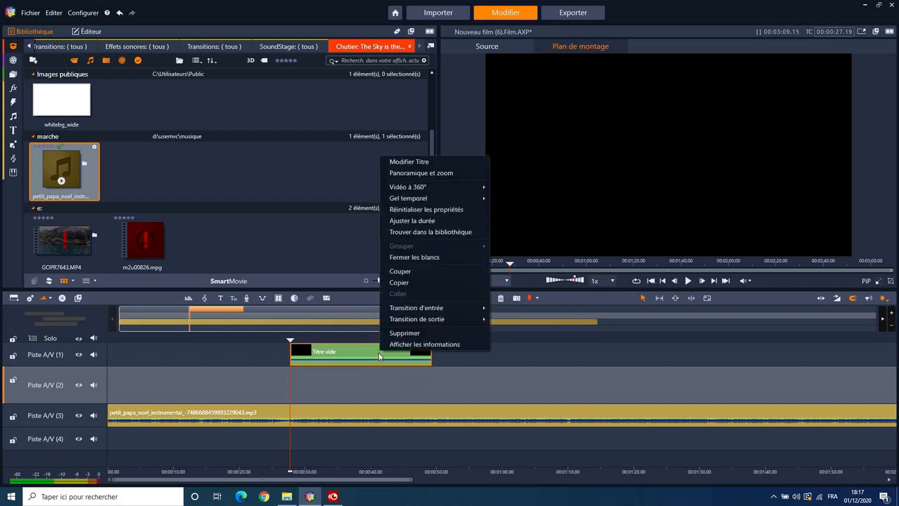
click(399, 282)
Step: Paste the copied title and place it on track A/V (2), aligned directly beneath the original
click(435, 332)
right_click(451, 354)
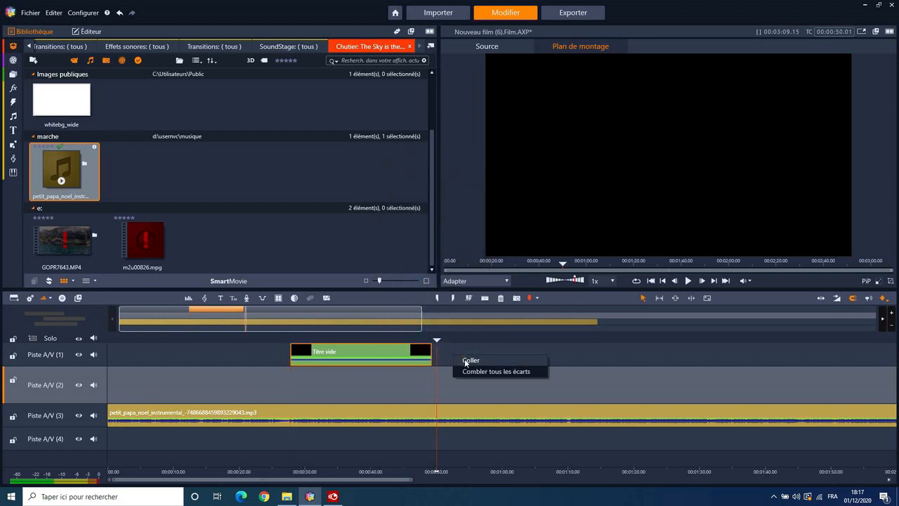
click(465, 360)
drag(480, 358, 348, 383)
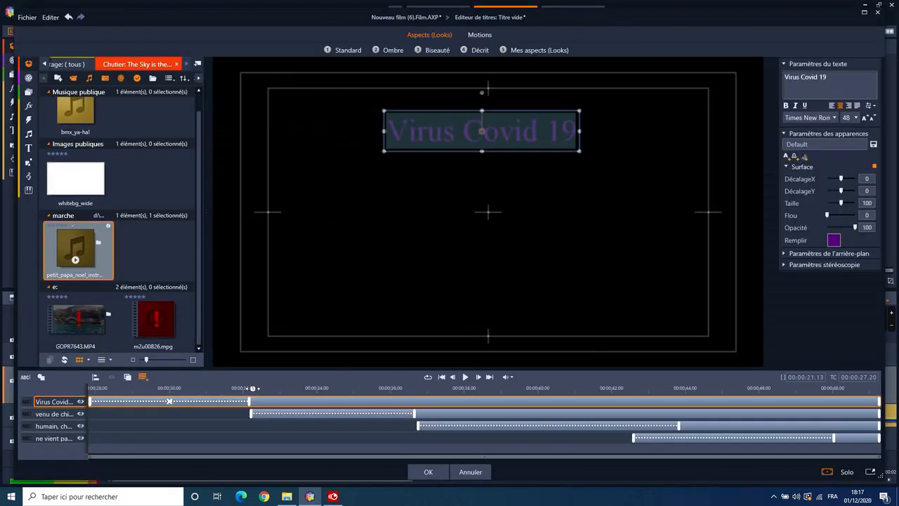
Step: Remove the entry motion from all four text layers of the title copy on track A/V (2)
click(169, 401)
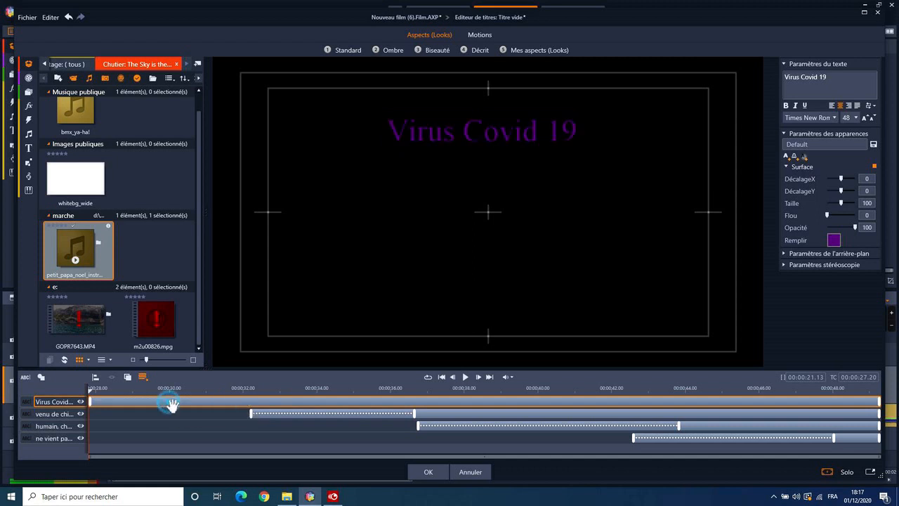
click(349, 413)
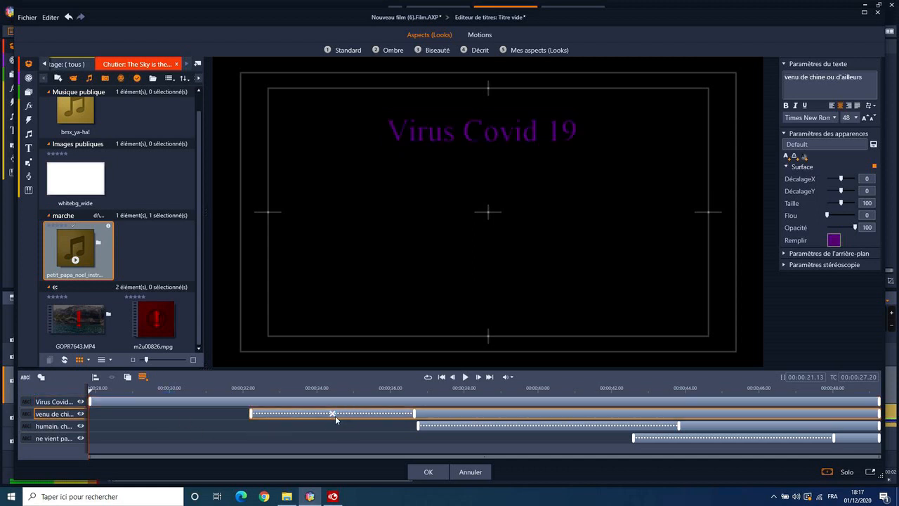
click(331, 414)
click(499, 426)
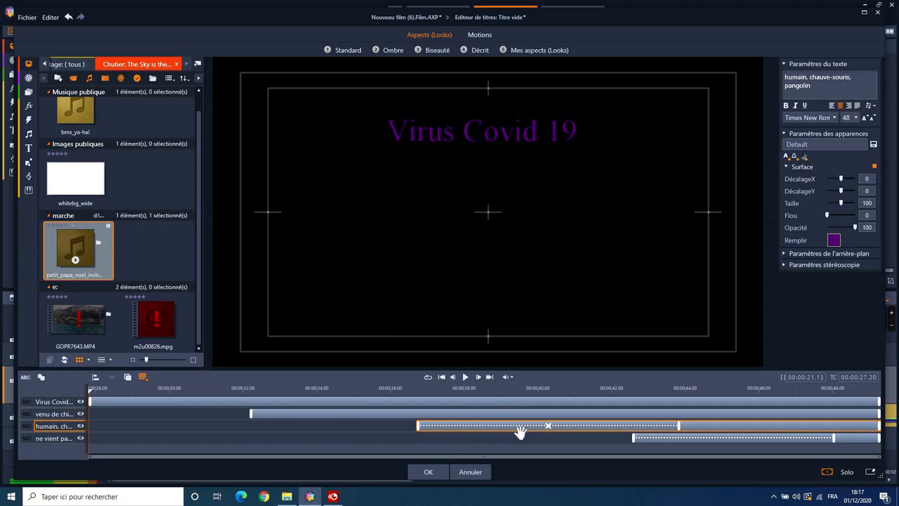
click(548, 427)
click(679, 441)
click(730, 438)
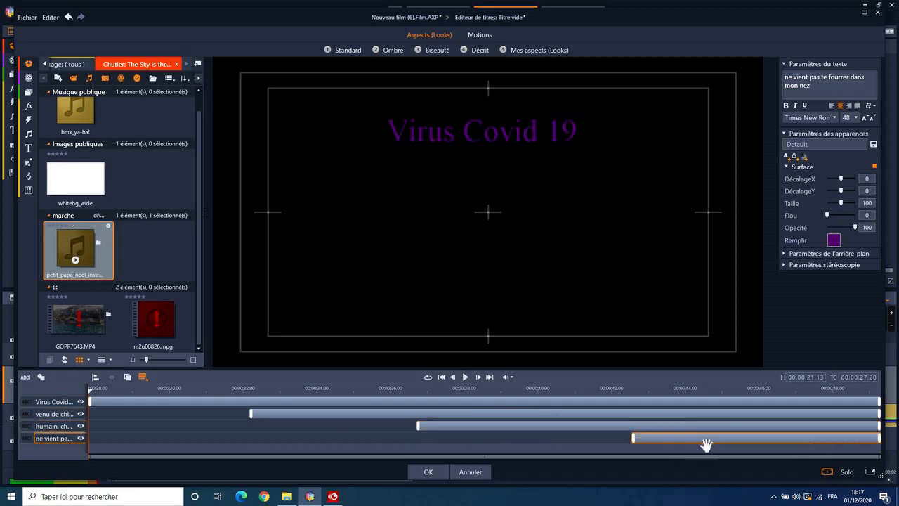
Step: Move the starts of the second, third and fourth text layers to the beginning of the title copy
drag(251, 414, 91, 414)
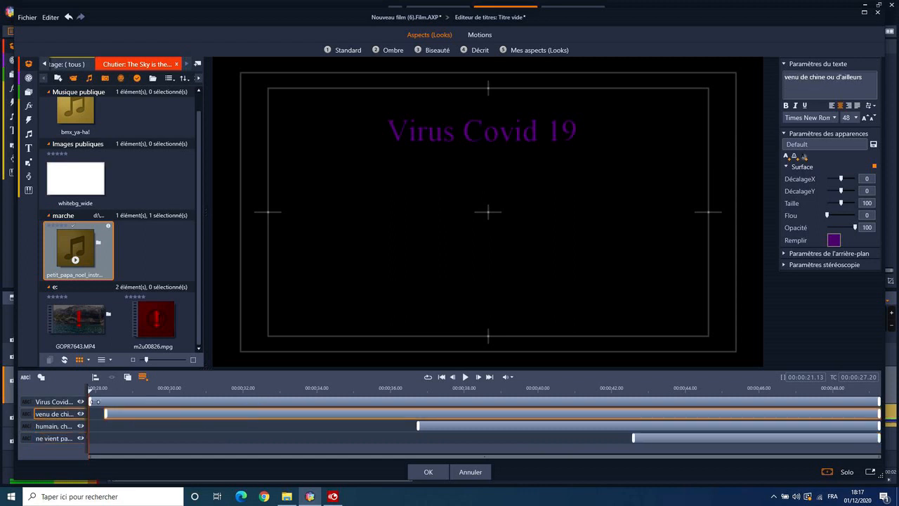
drag(419, 426, 88, 432)
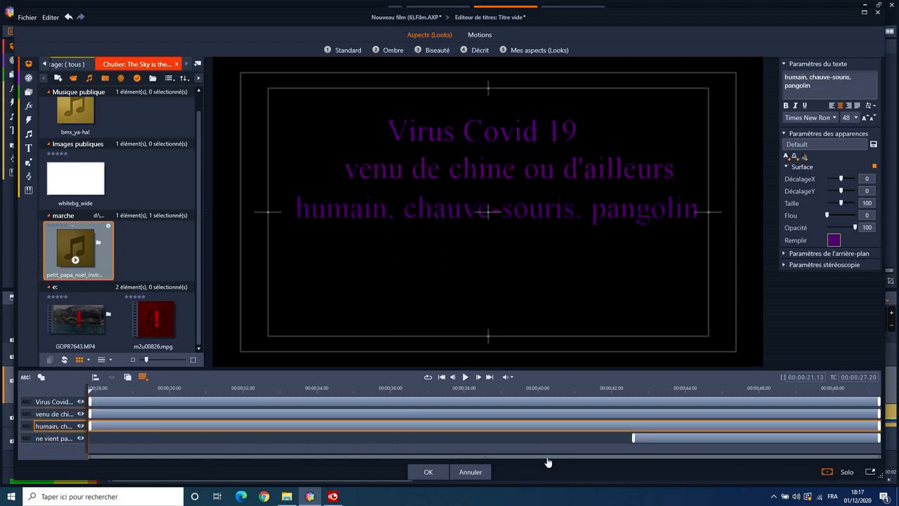
drag(632, 436, 90, 437)
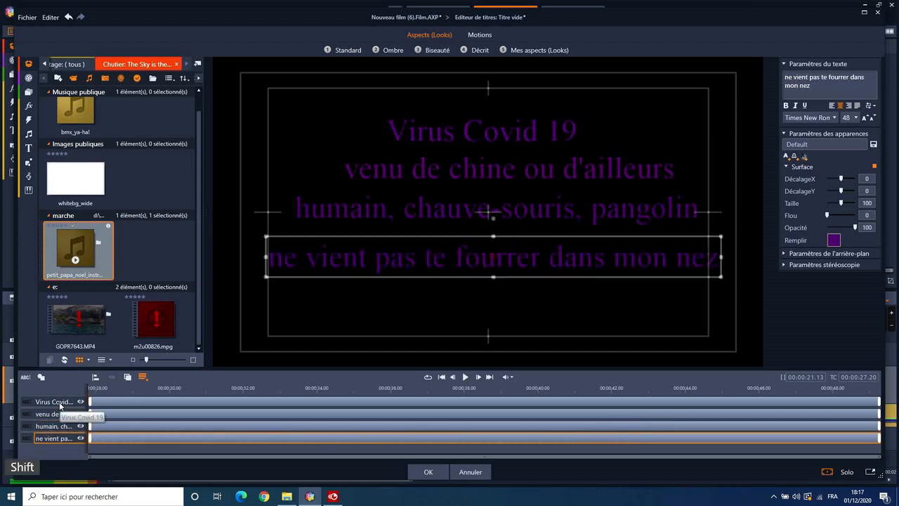
Step: Fill all four text layers together with near-white, RGB 244, 240, 245, and accept the title
shift+click(60, 404)
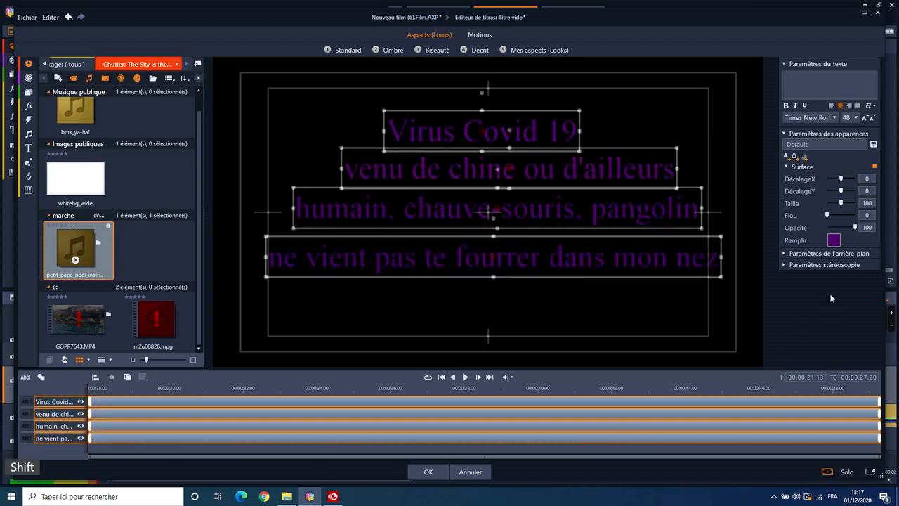
click(833, 241)
click(785, 288)
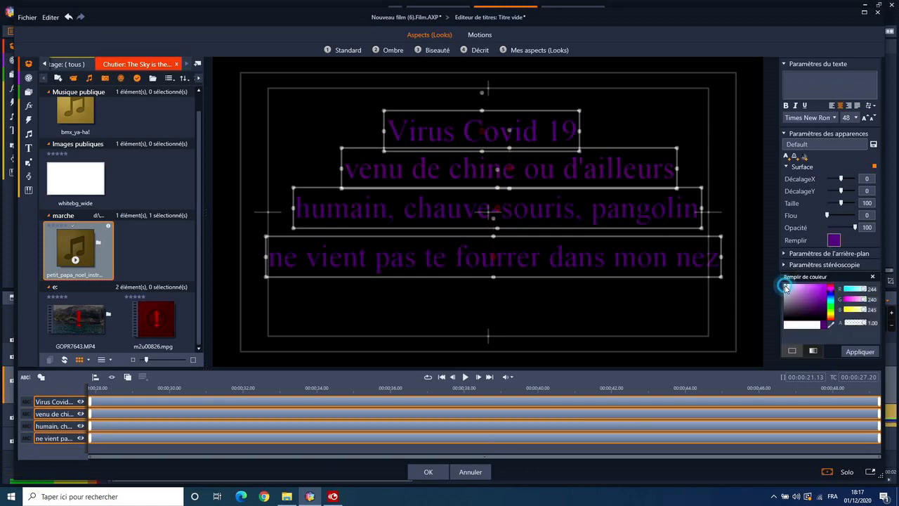
click(854, 354)
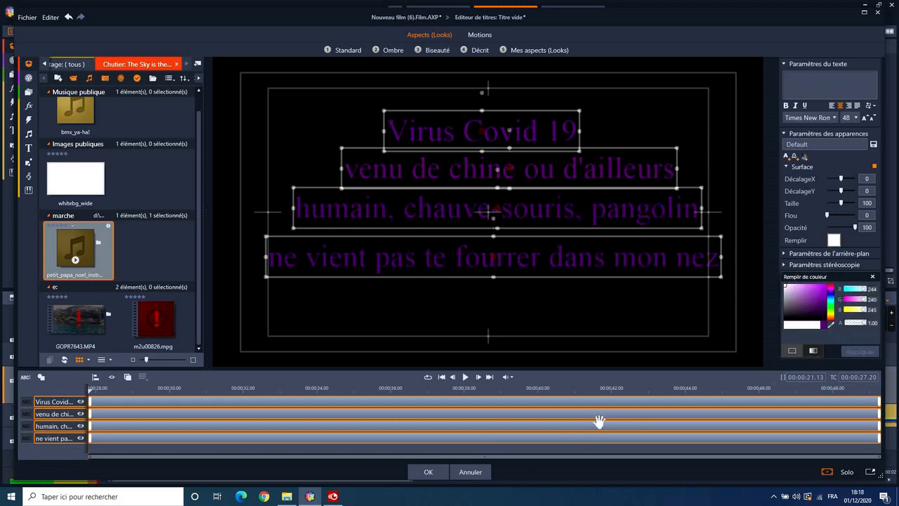
click(426, 470)
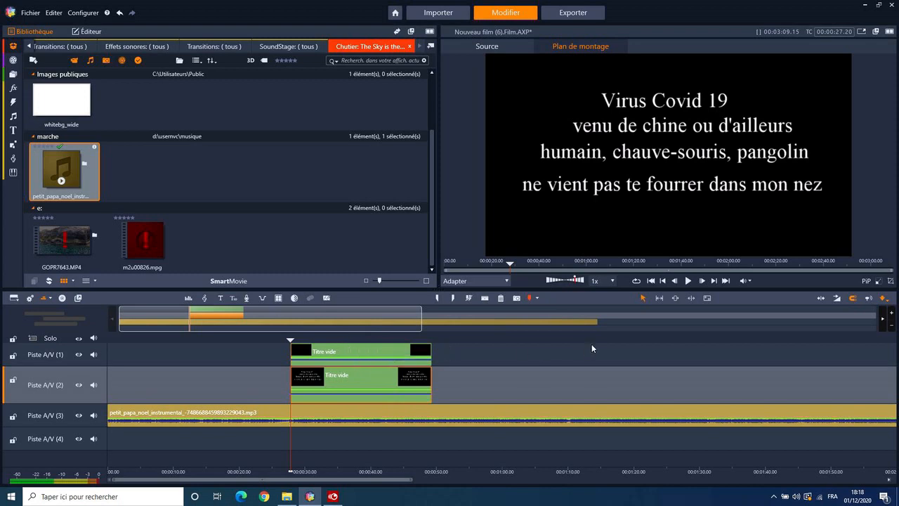
Step: Play the film from 00:00:27.20 to check the purple lines fading in over the white text
click(688, 280)
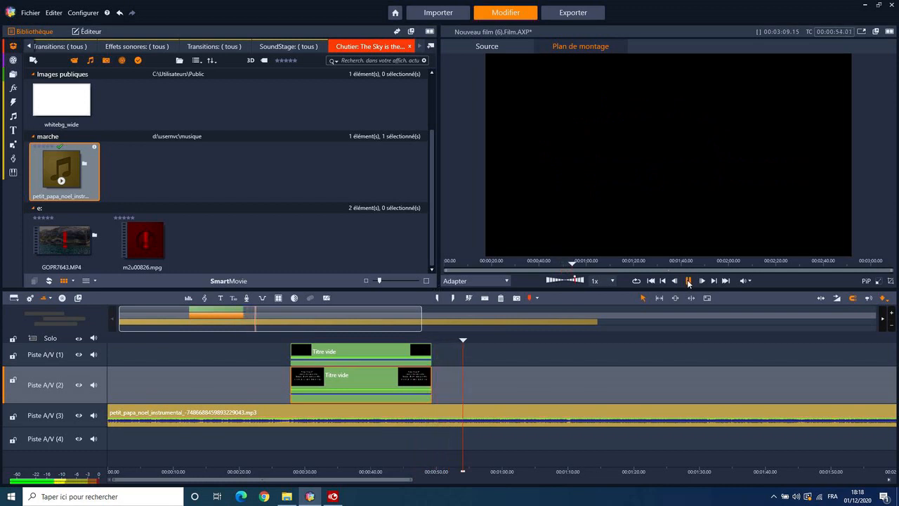
click(688, 281)
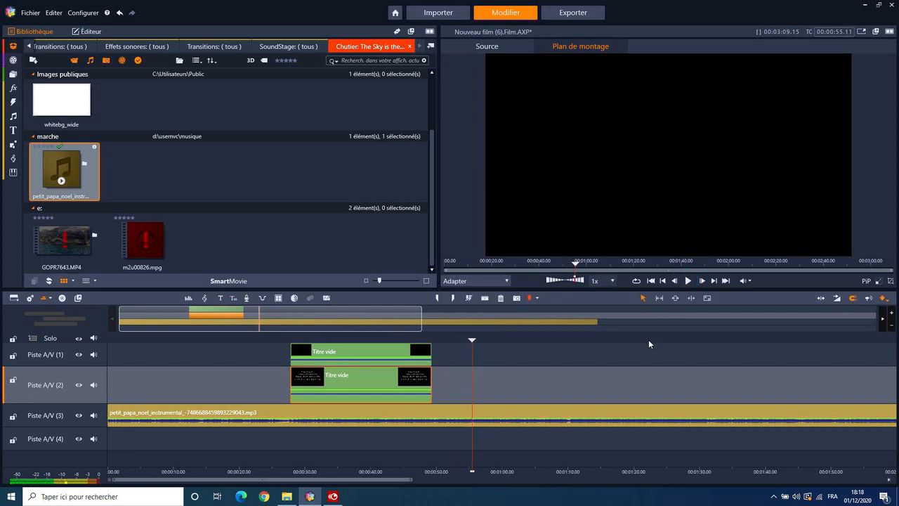